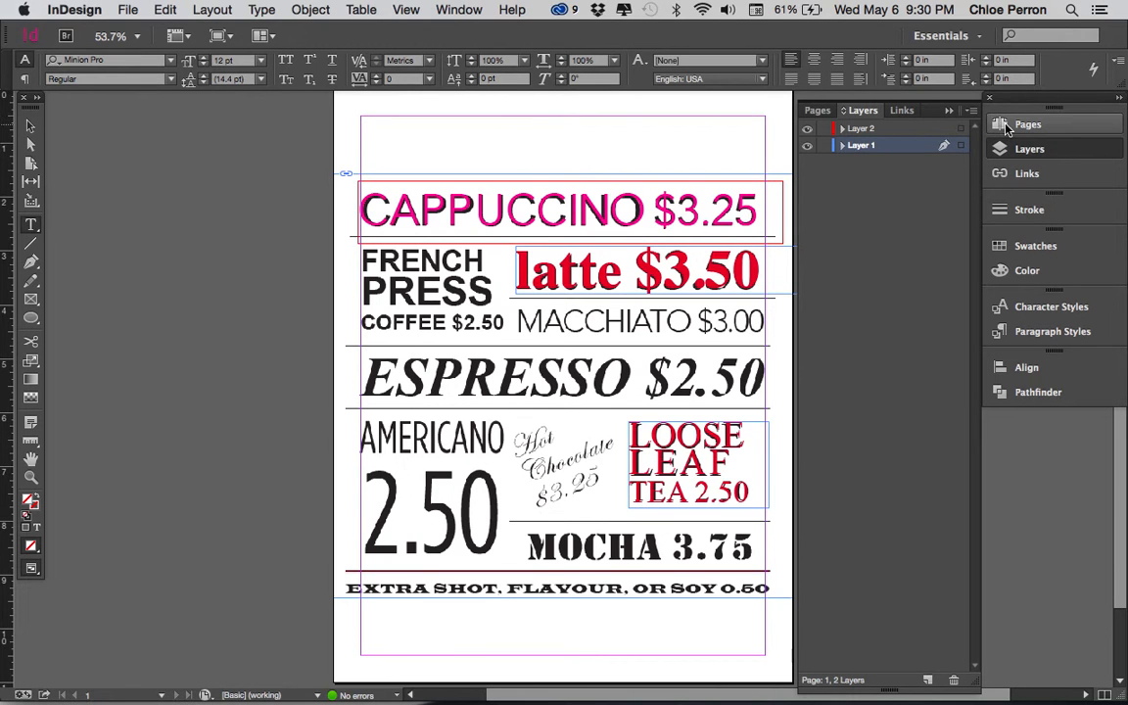
View the A-Master page and return to page 1 of the document.
click(1007, 128)
drag(887, 244, 881, 237)
double_click(952, 159)
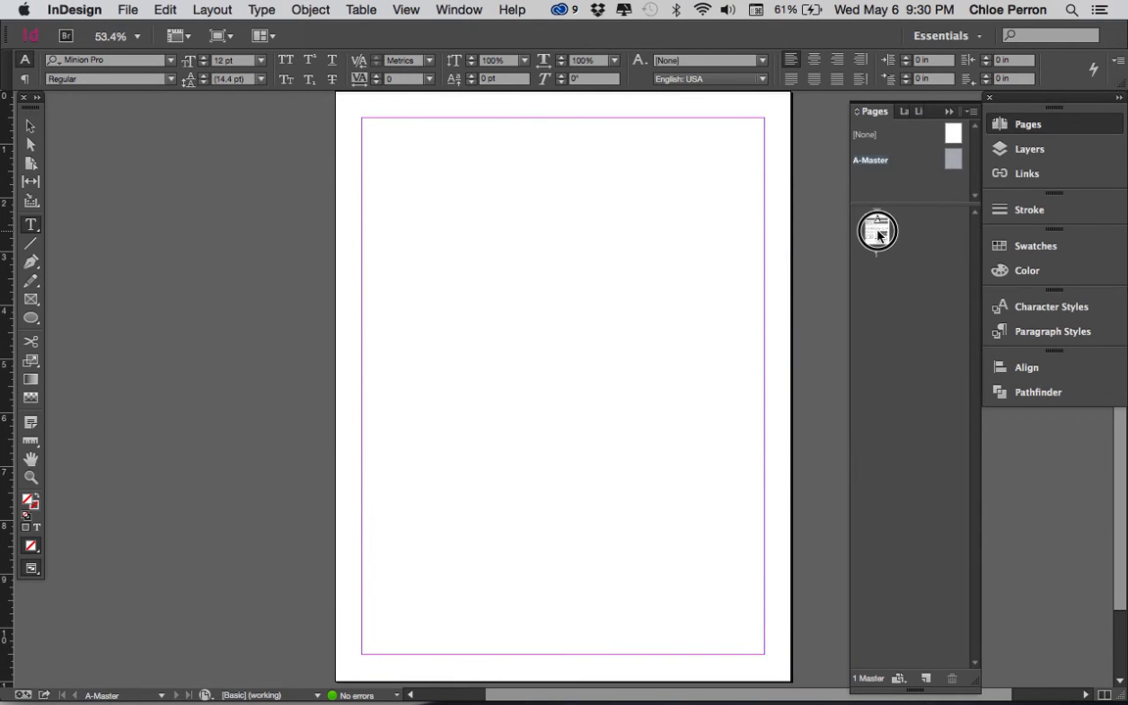
drag(878, 232, 878, 234)
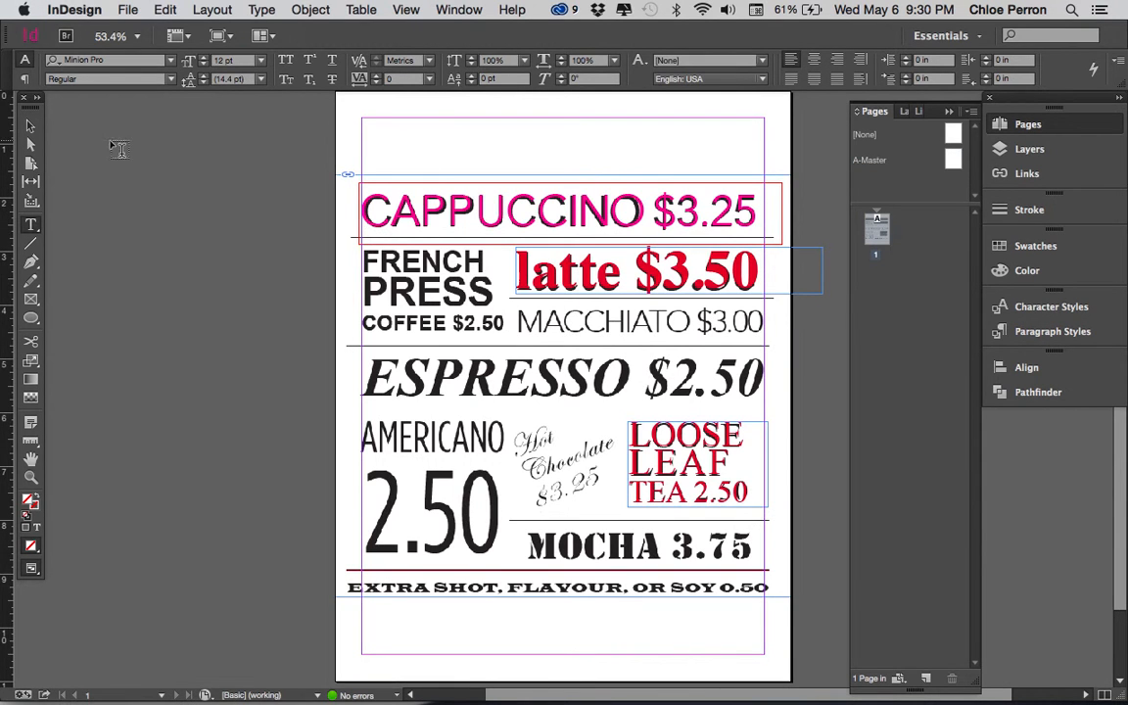
Try moving the placed menu image, the latte text frame and the loose leaf tea text frame, undoing each change.
click(31, 125)
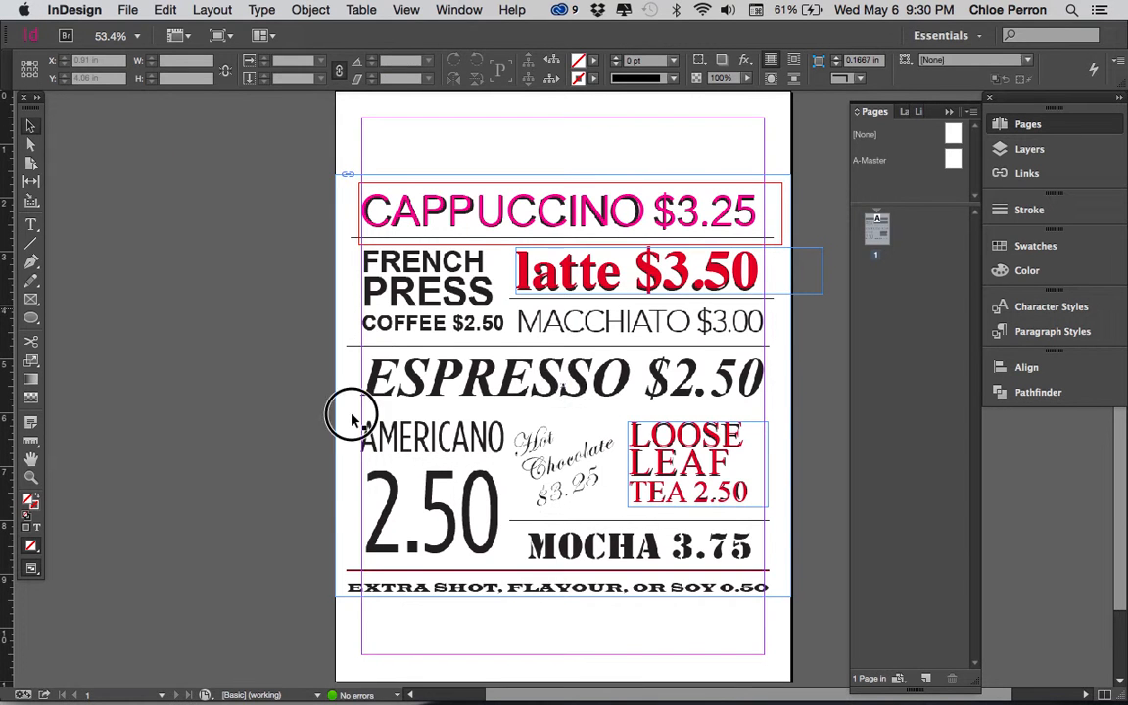
click(353, 419)
key(super+z)
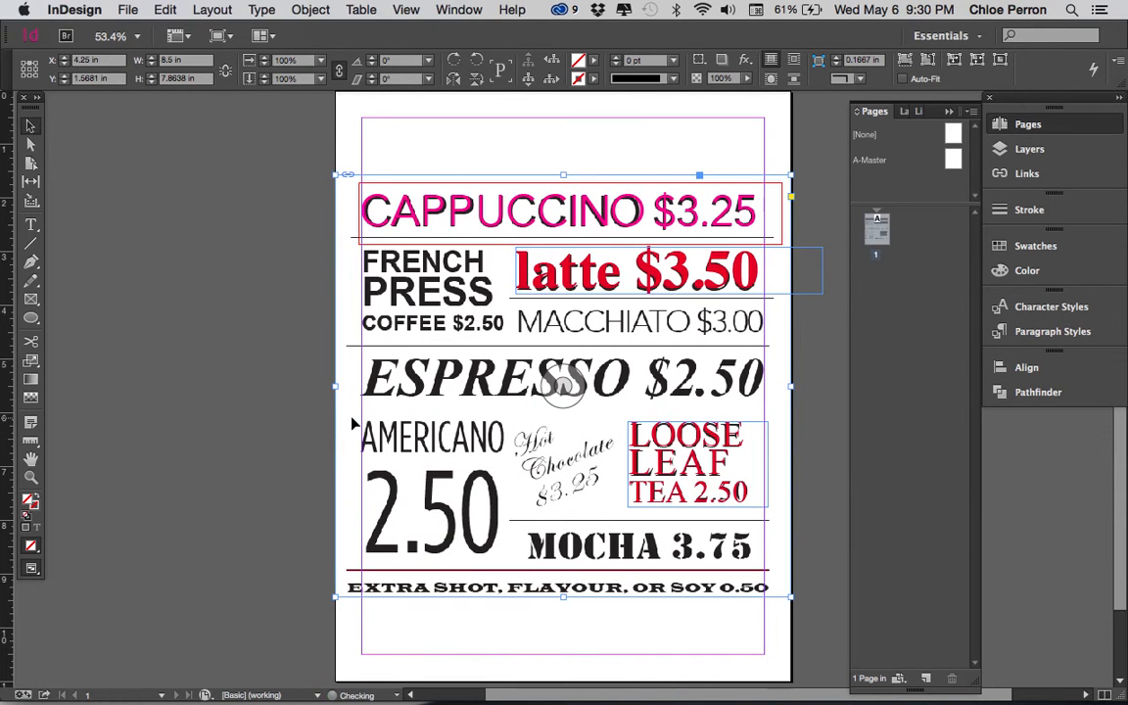
drag(474, 259, 755, 320)
click(534, 261)
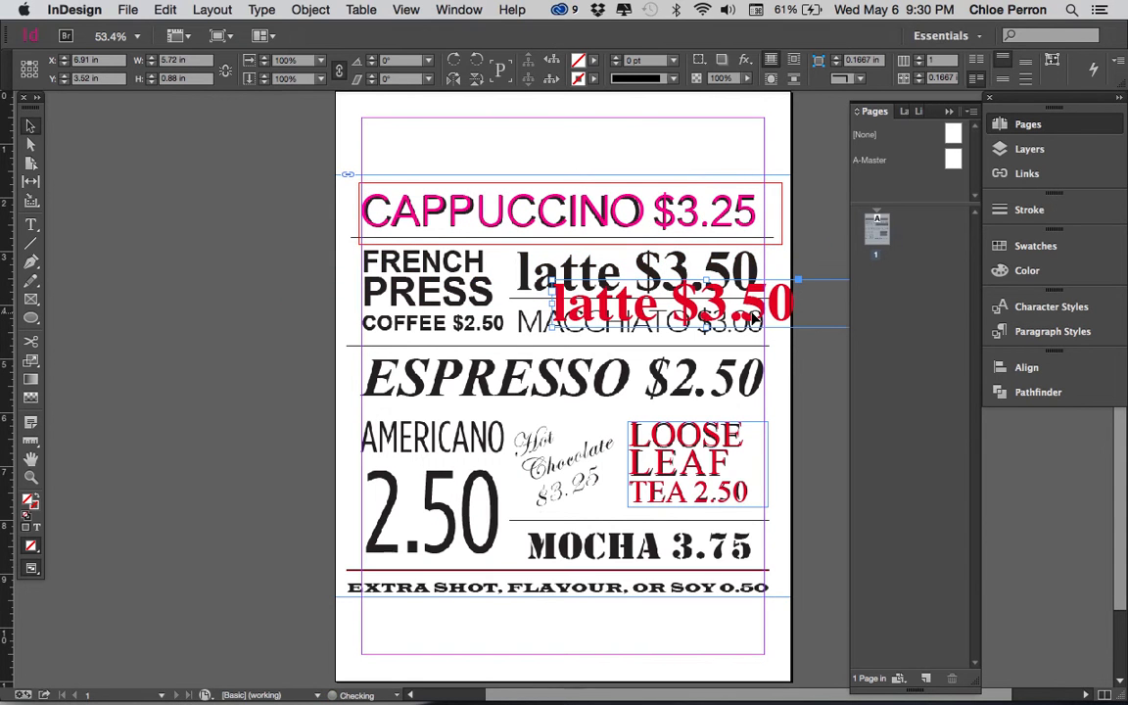
key(super+z)
drag(722, 461, 698, 463)
key(super+z)
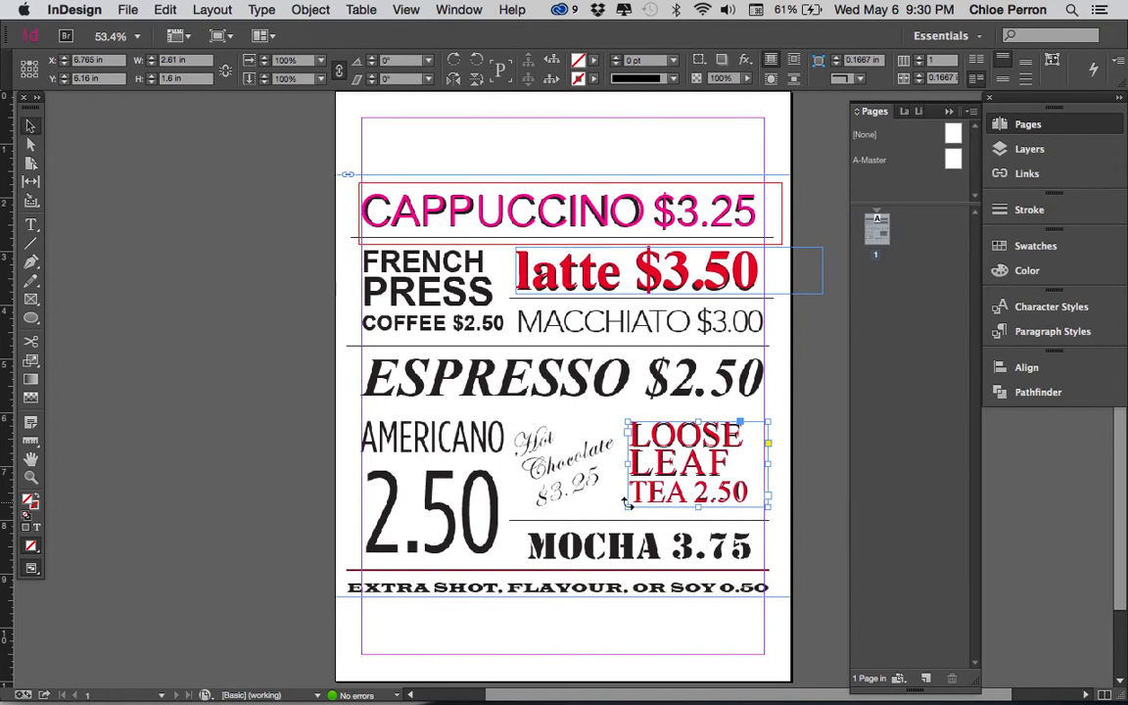
Delete the placed menu image behind the text and undo the deletion.
click(380, 473)
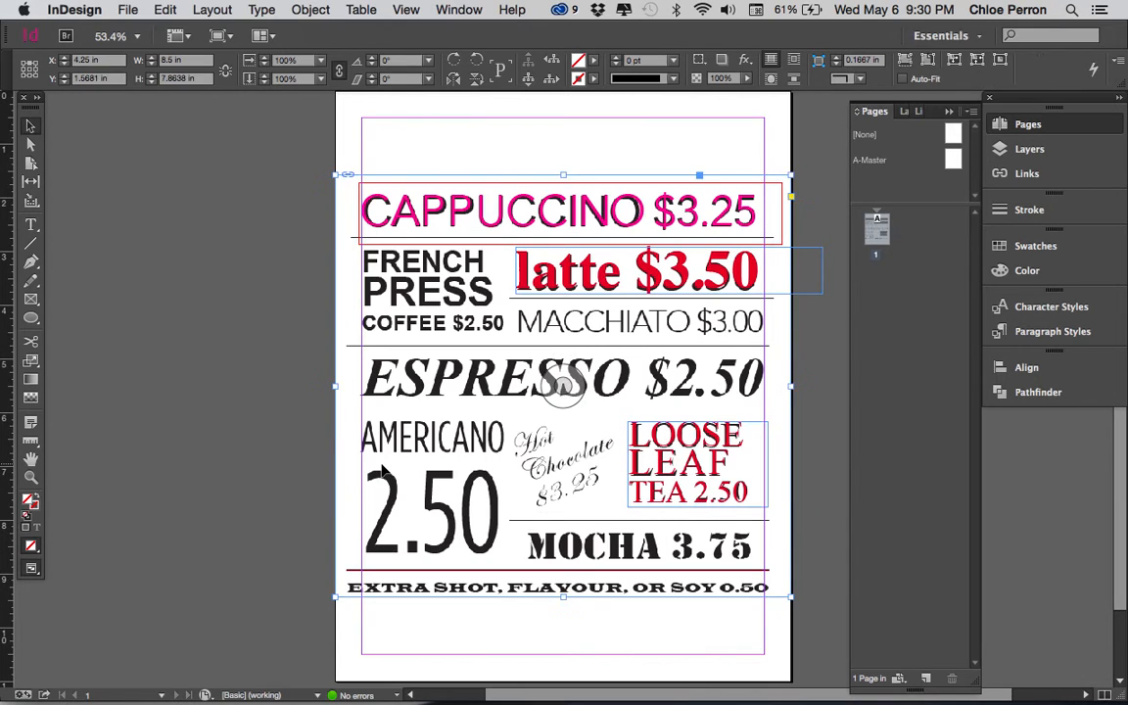
key(Delete)
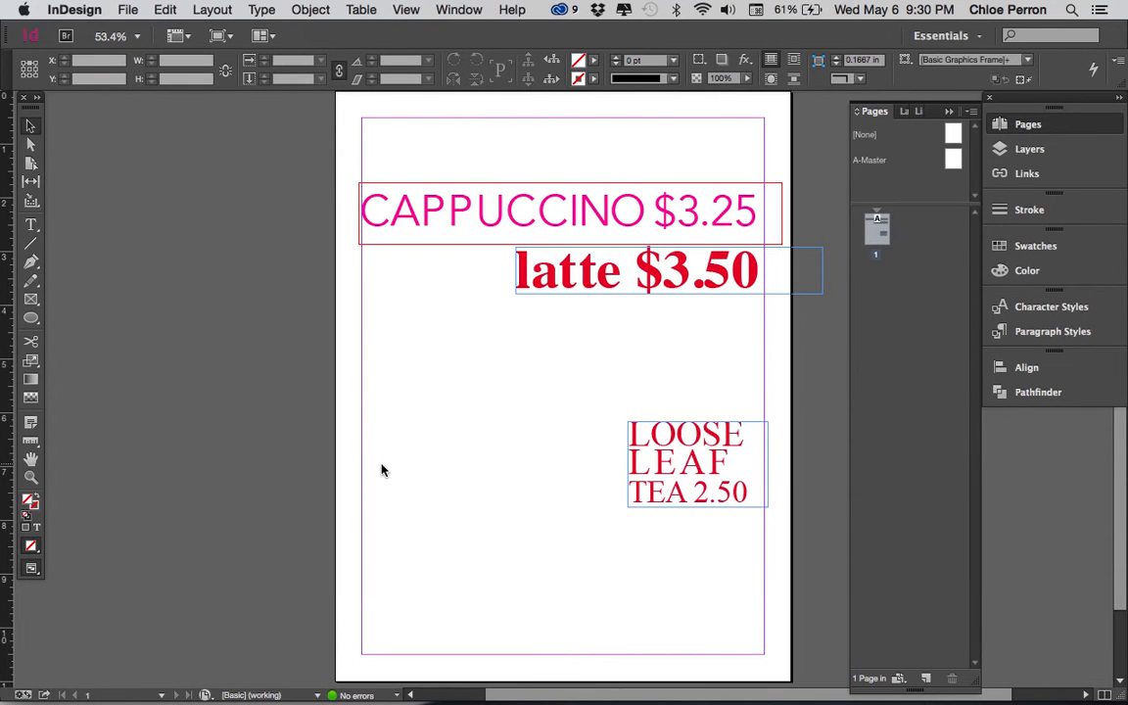
key(super+z)
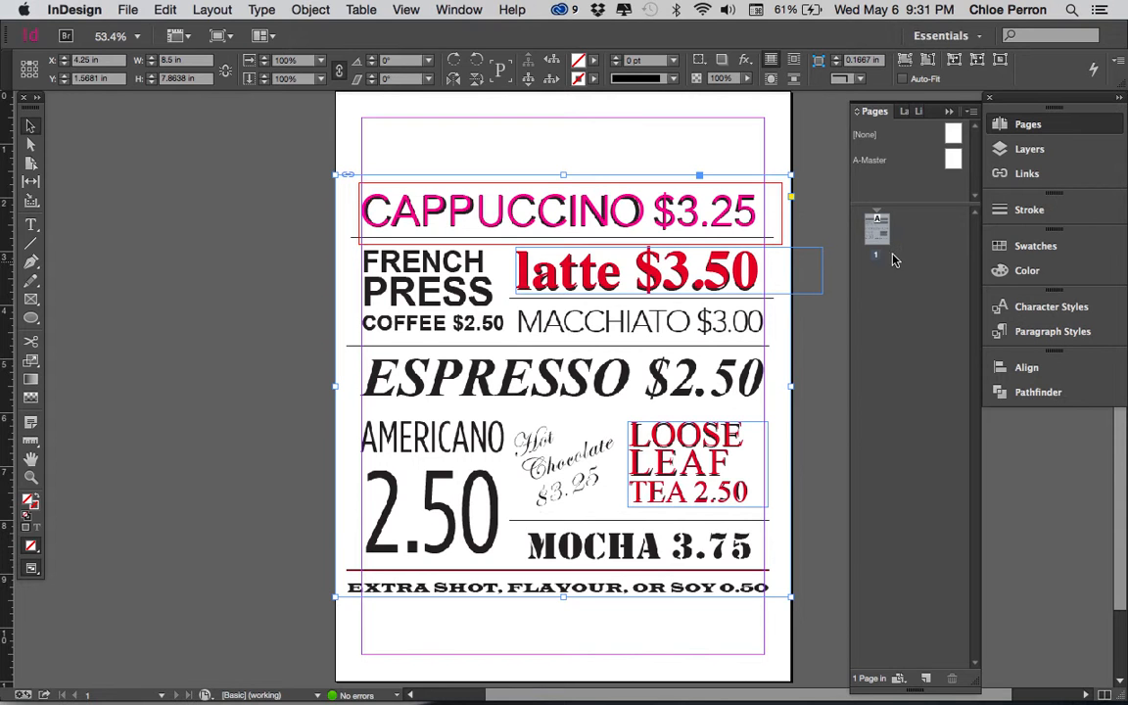
Show the document's layers, try dragging the placed menu image out of position and undo each move.
click(1031, 152)
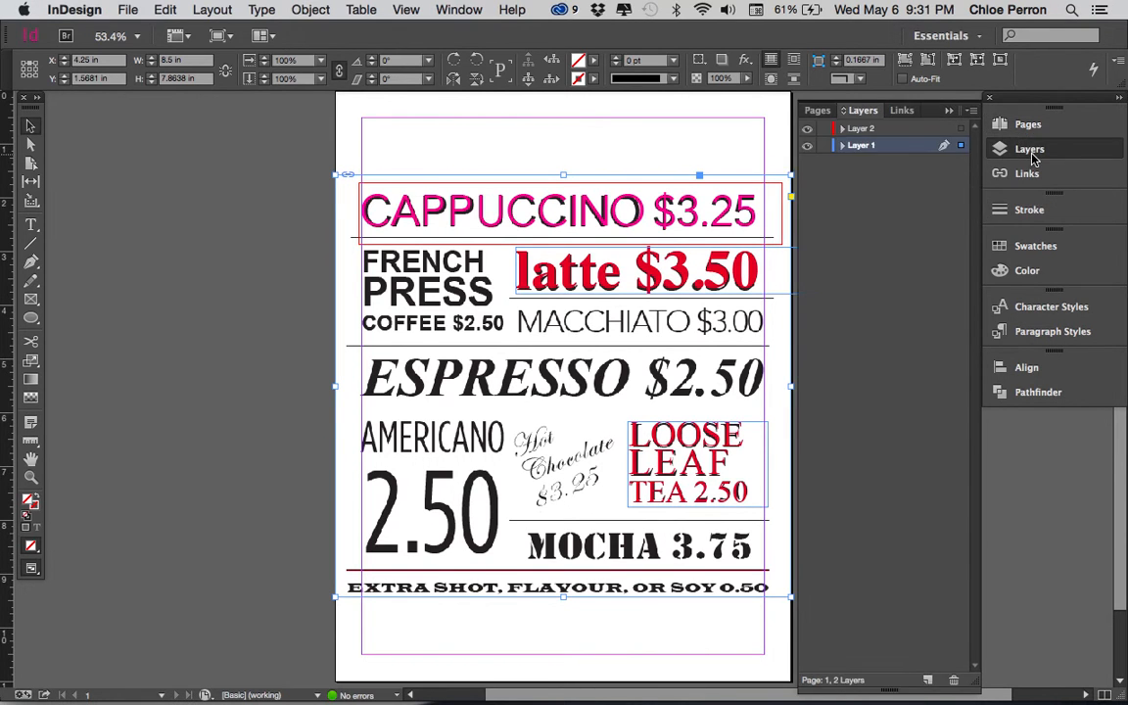
click(563, 382)
click(385, 310)
drag(385, 310, 299, 430)
key(super+z)
drag(393, 329, 376, 396)
key(super+z)
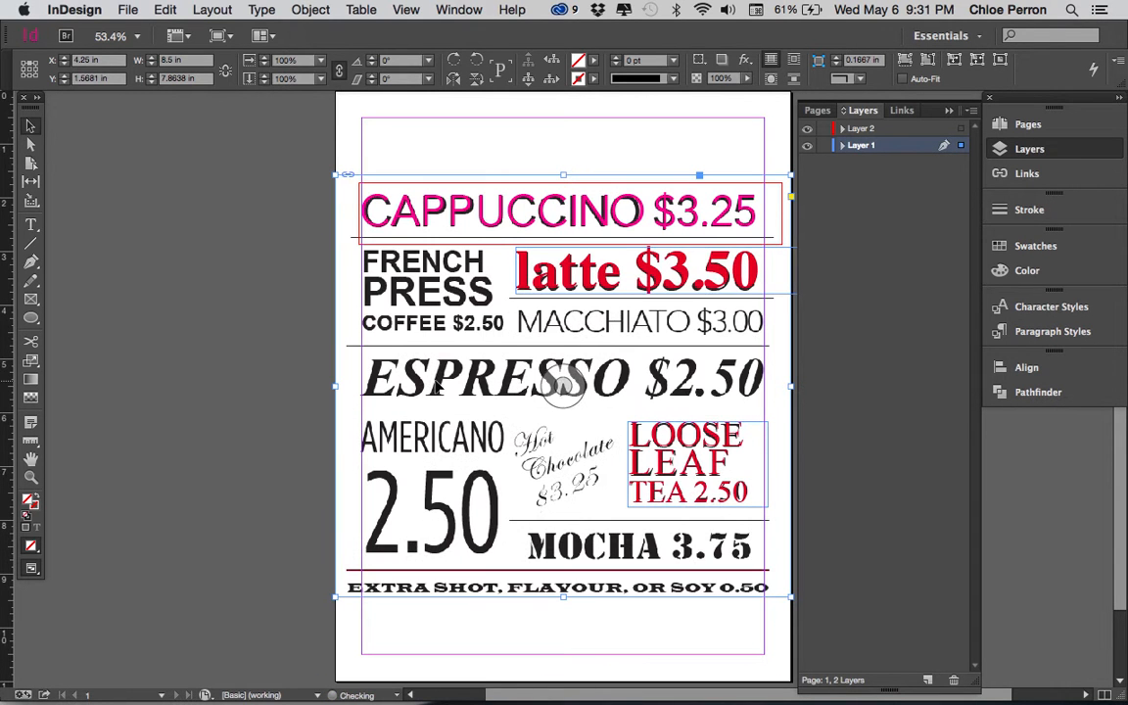
Try to rename Layer 1 as Template.
double_click(863, 147)
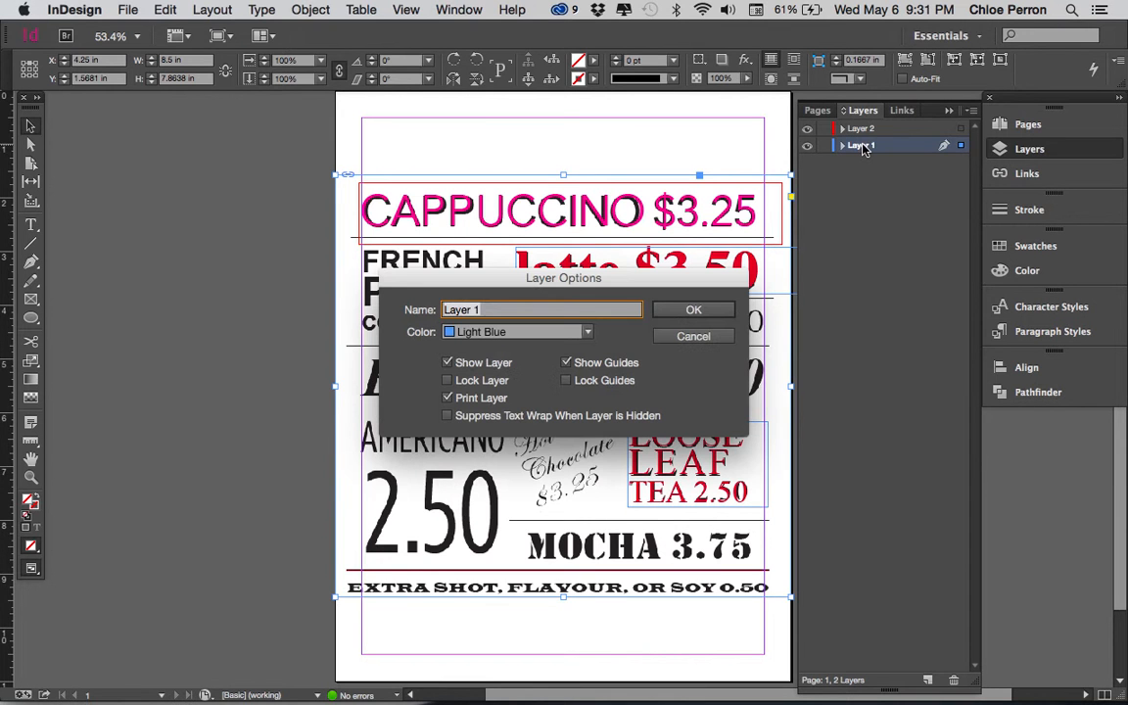
text(Template)
key(Return)
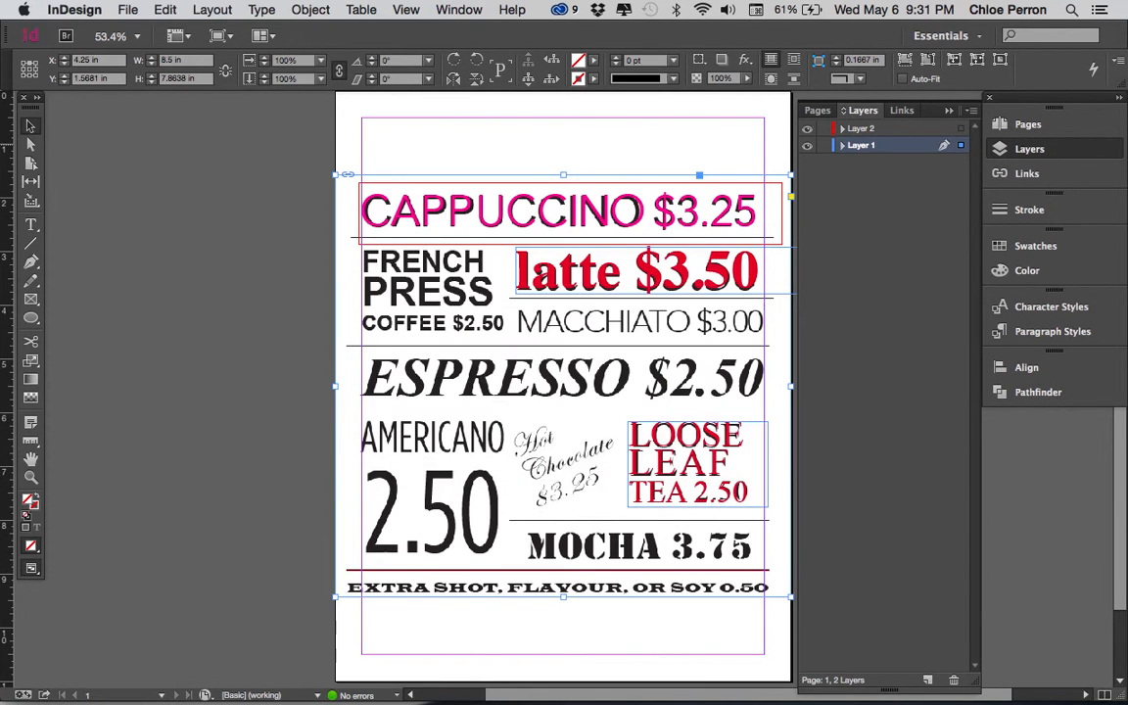
Try moving the CAPPUCCINO text frame down the page and undo the changes.
drag(574, 201, 588, 338)
key(super+z)
key(super+z)
click(662, 449)
key(super+z)
Move the CAPPUCCINO text frame to Layer 1 and back to Layer 2.
click(725, 158)
click(708, 208)
drag(961, 145, 961, 128)
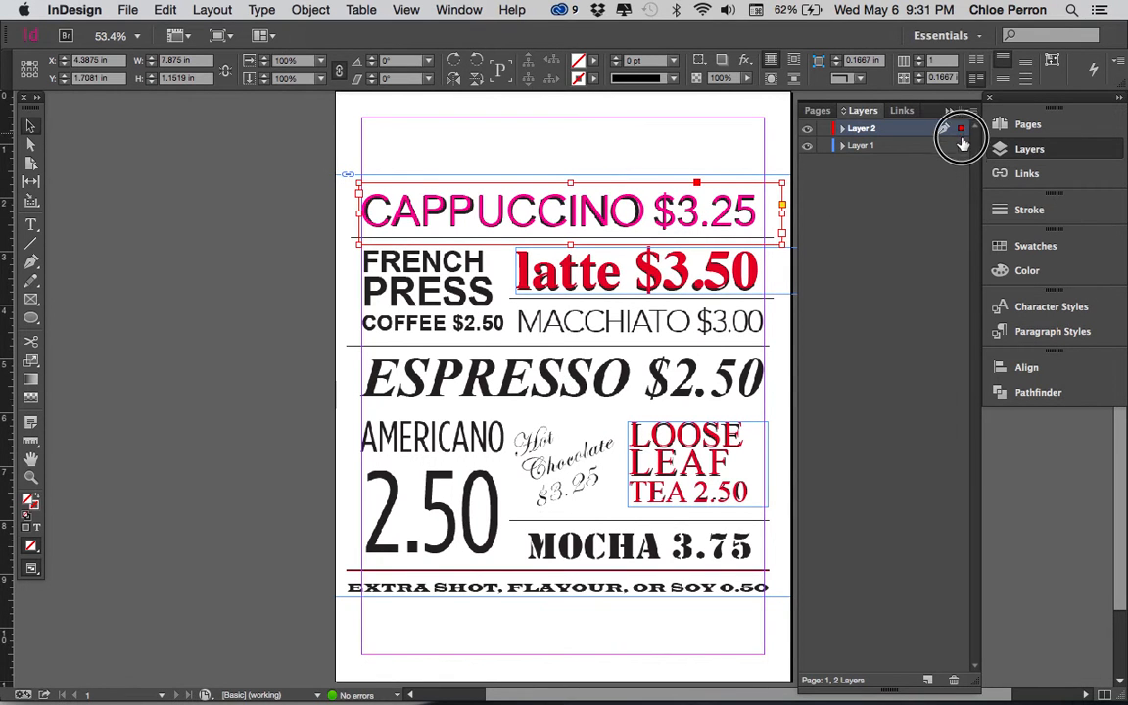
click(955, 147)
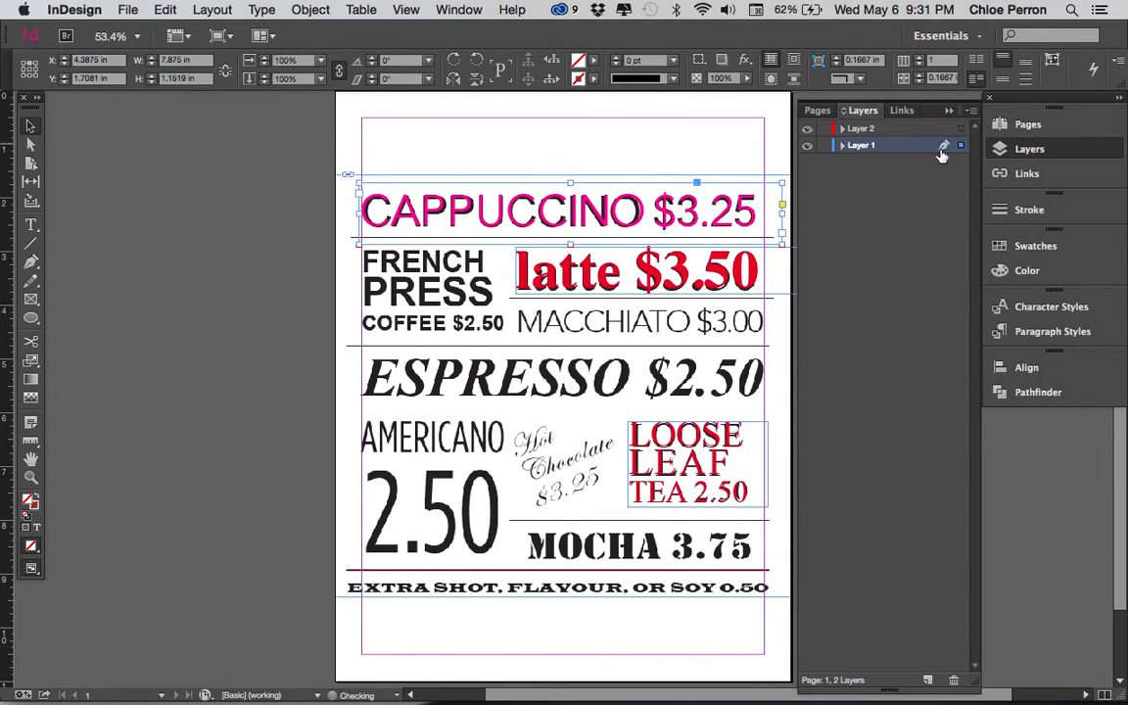
click(645, 157)
click(644, 186)
mouse_move(961, 128)
mouse_down()
mouse_move(963, 144)
mouse_move(963, 131)
mouse_up()
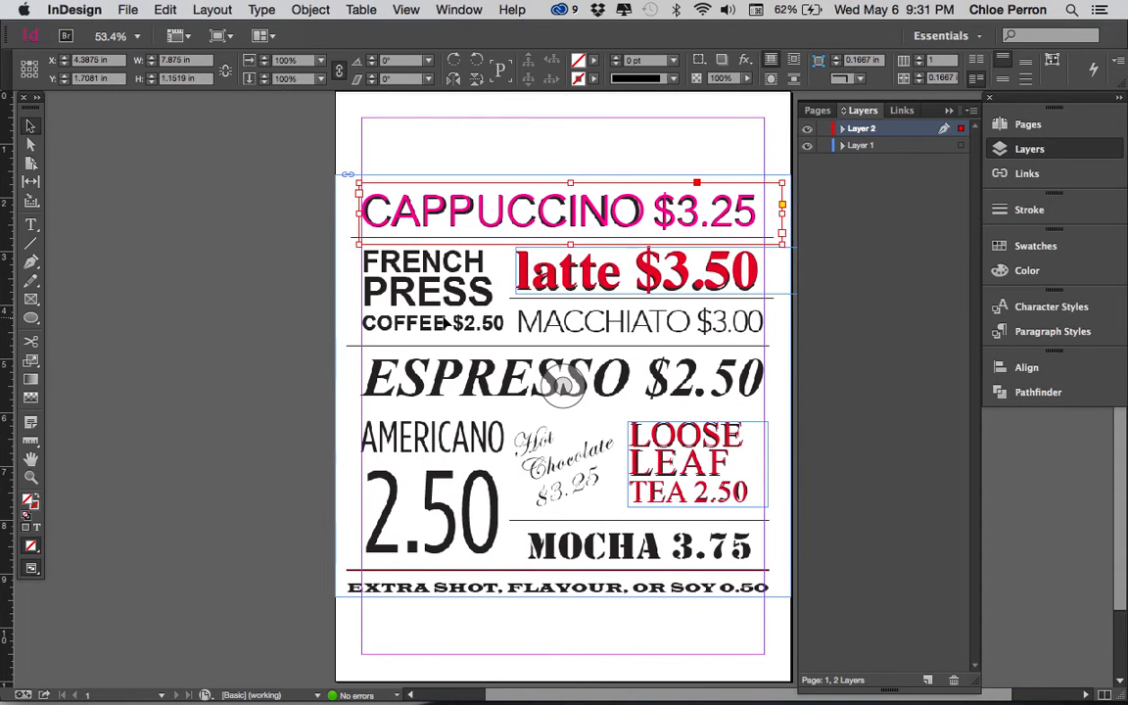
Rename Layer 1, which holds the placed menu image, as template.
click(563, 382)
double_click(862, 146)
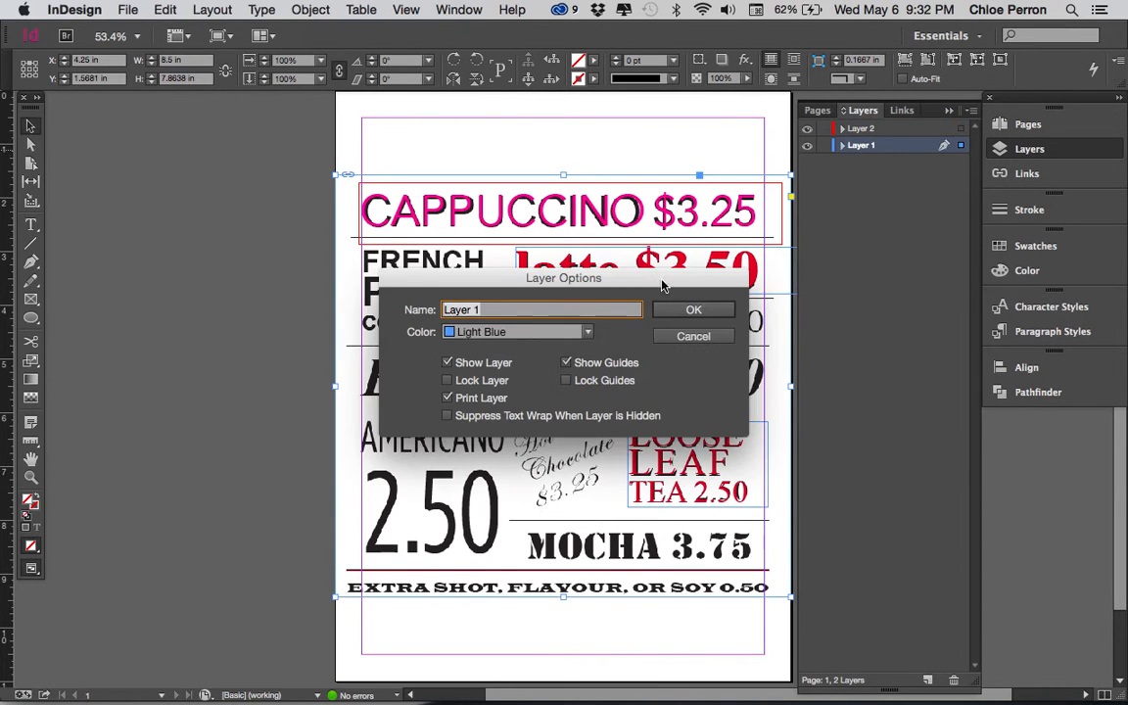
text(template)
click(691, 310)
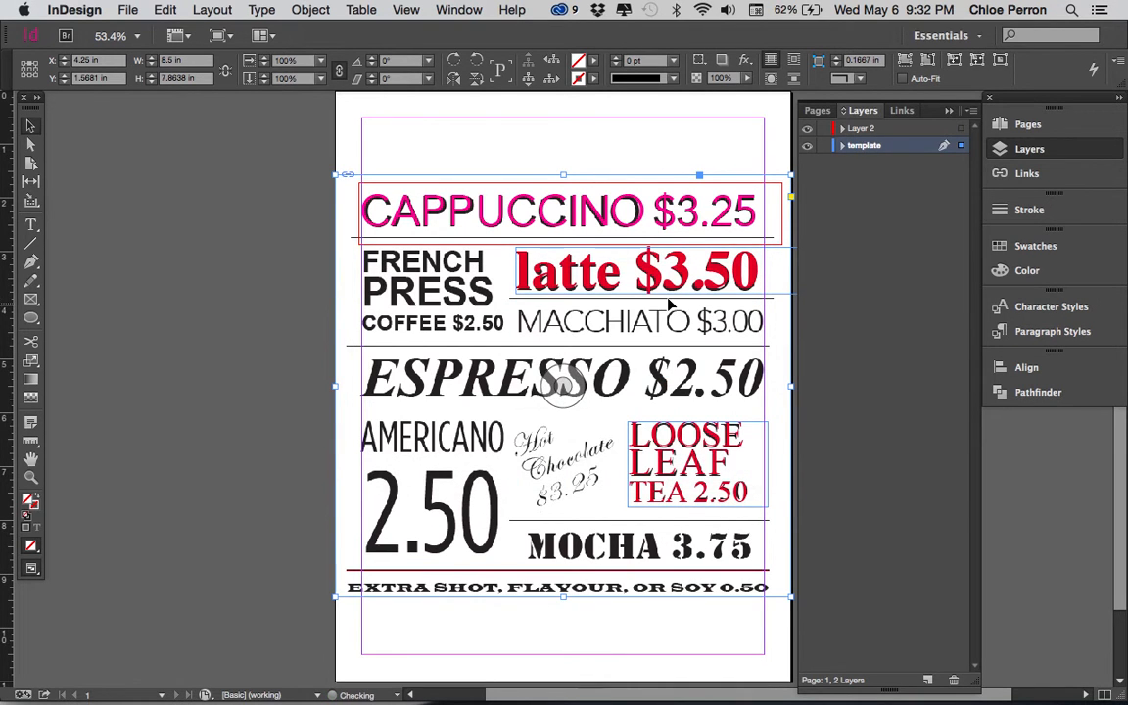
Move the loose leaf tea and latte text frames from the template layer to Layer 2.
click(641, 206)
click(676, 260)
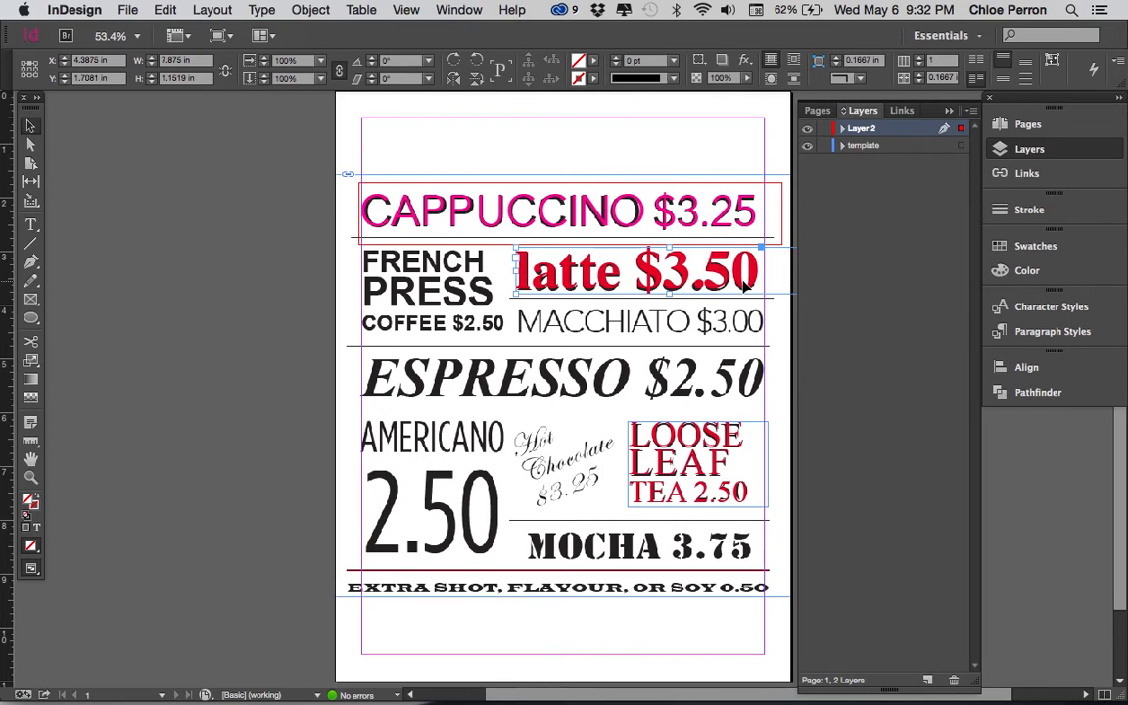
click(697, 449)
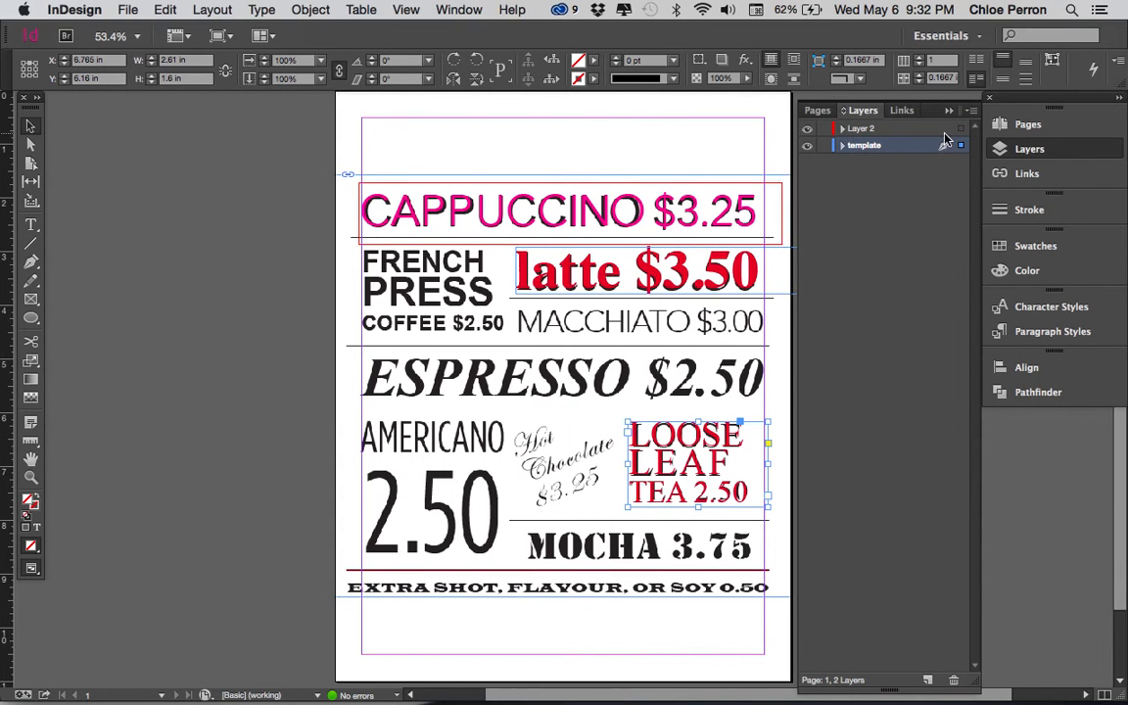
drag(965, 147, 961, 129)
click(751, 247)
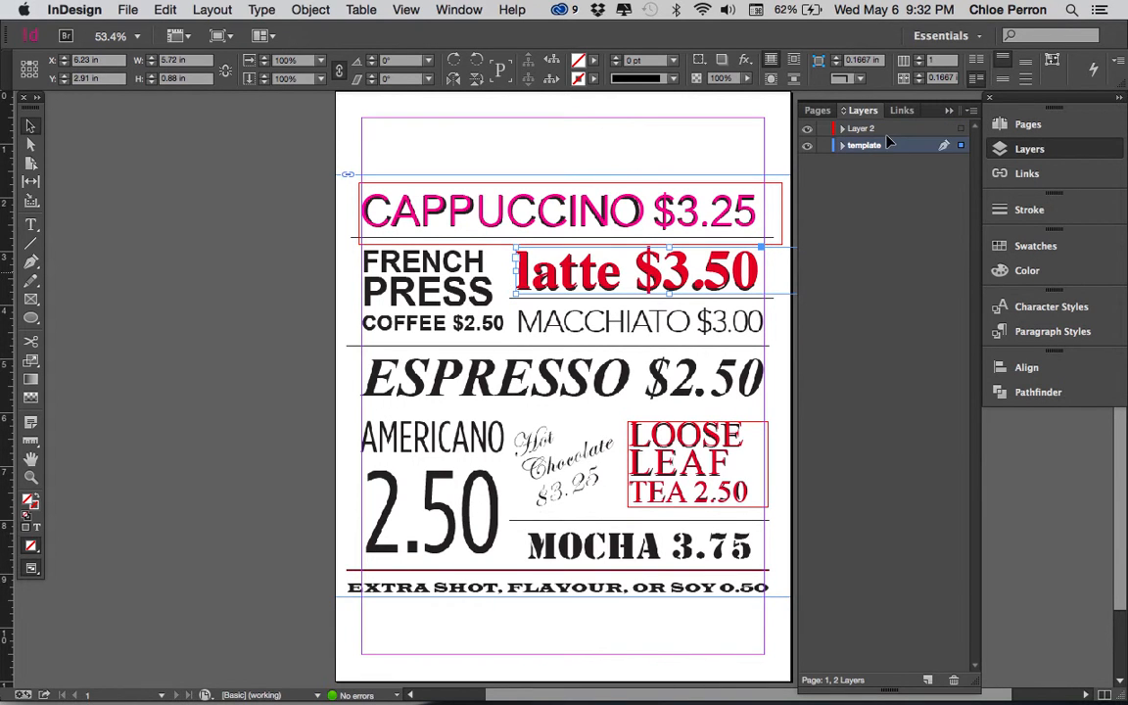
mouse_move(949, 146)
mouse_down()
mouse_move(957, 119)
mouse_move(960, 128)
mouse_up()
Rename Layer 2, which holds the text frames, as type.
click(671, 221)
double_click(864, 129)
text(tyu)
text(pe)
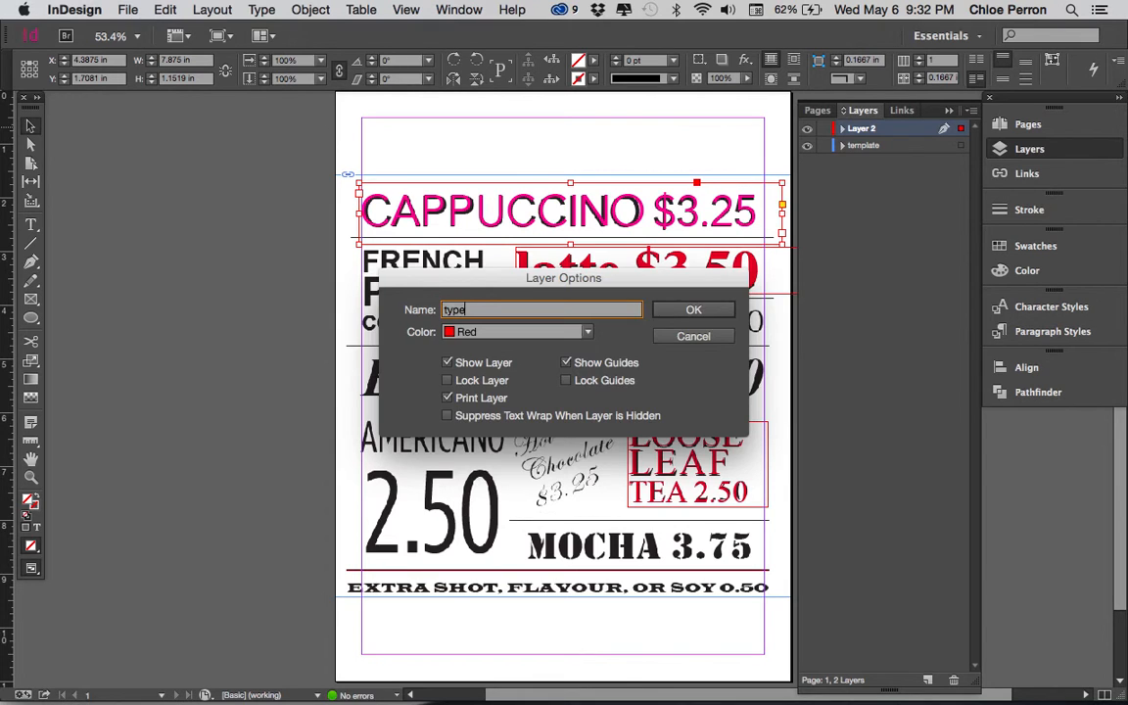
key(Return)
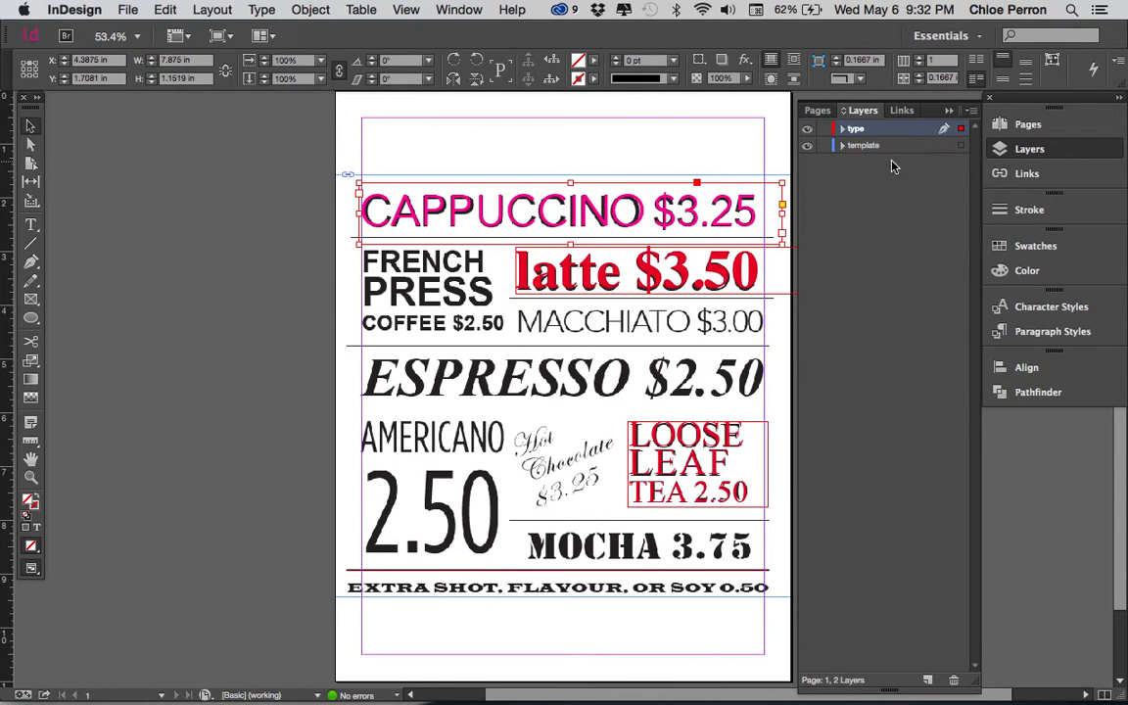
Select the text frames and the placed menu image in turn to check which layer each belongs to.
click(702, 173)
click(701, 215)
click(561, 380)
click(712, 457)
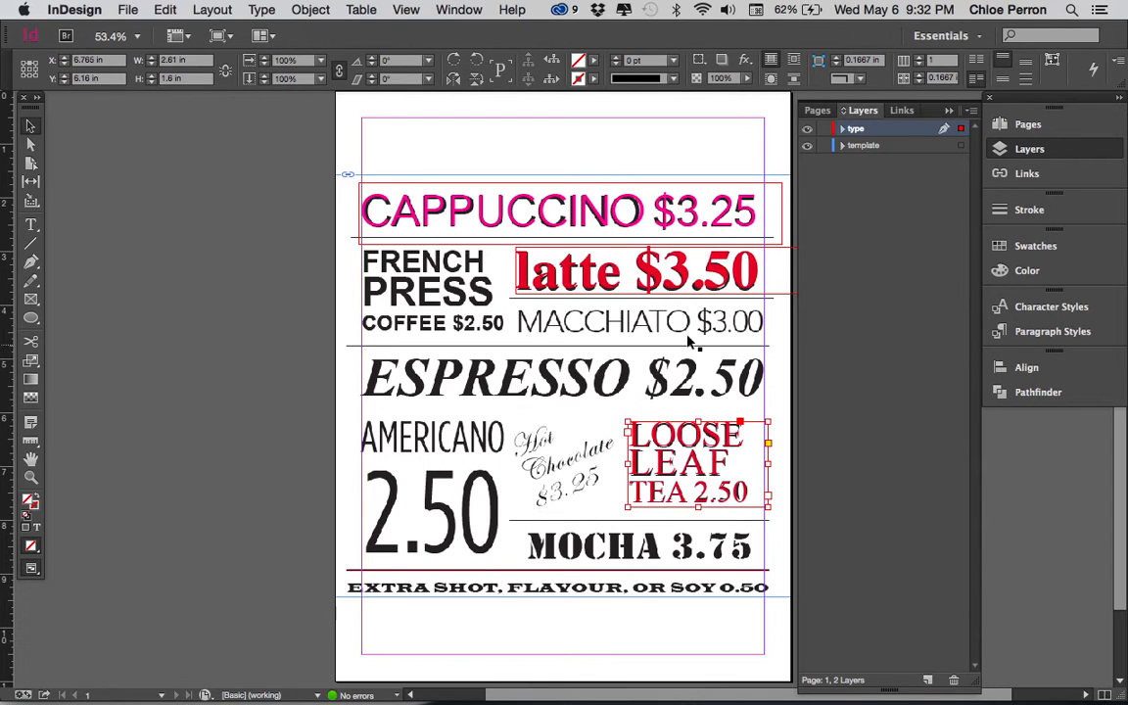
click(561, 380)
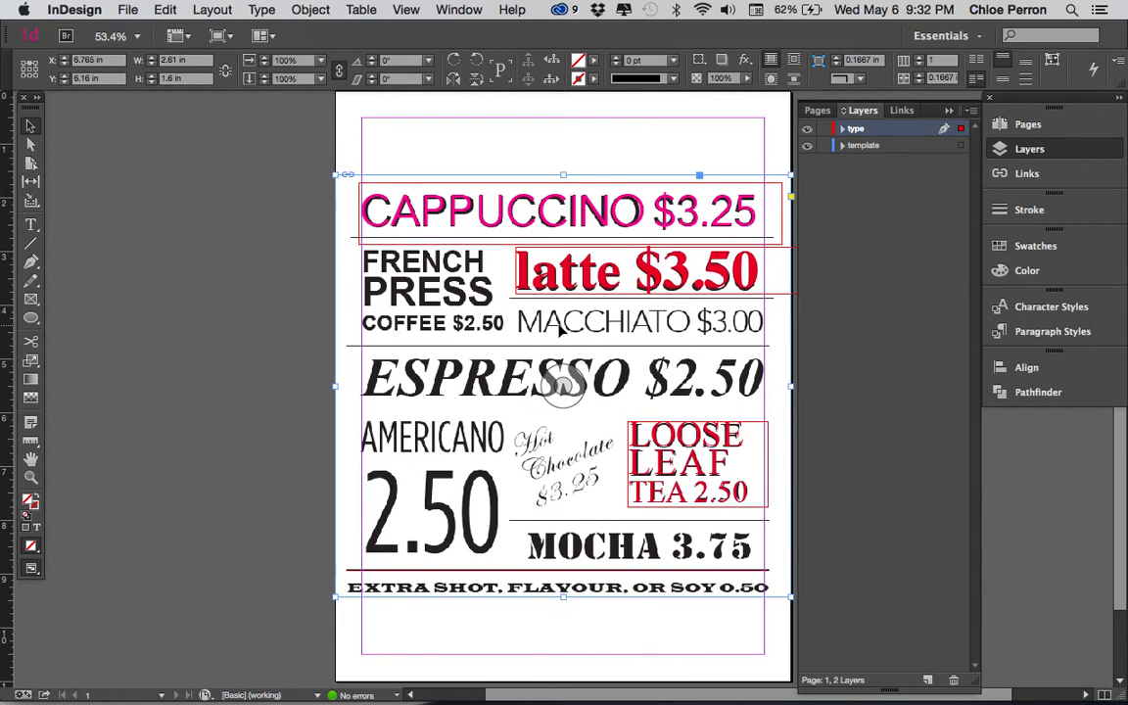
Disable the Print Layer option for the template layer.
double_click(862, 146)
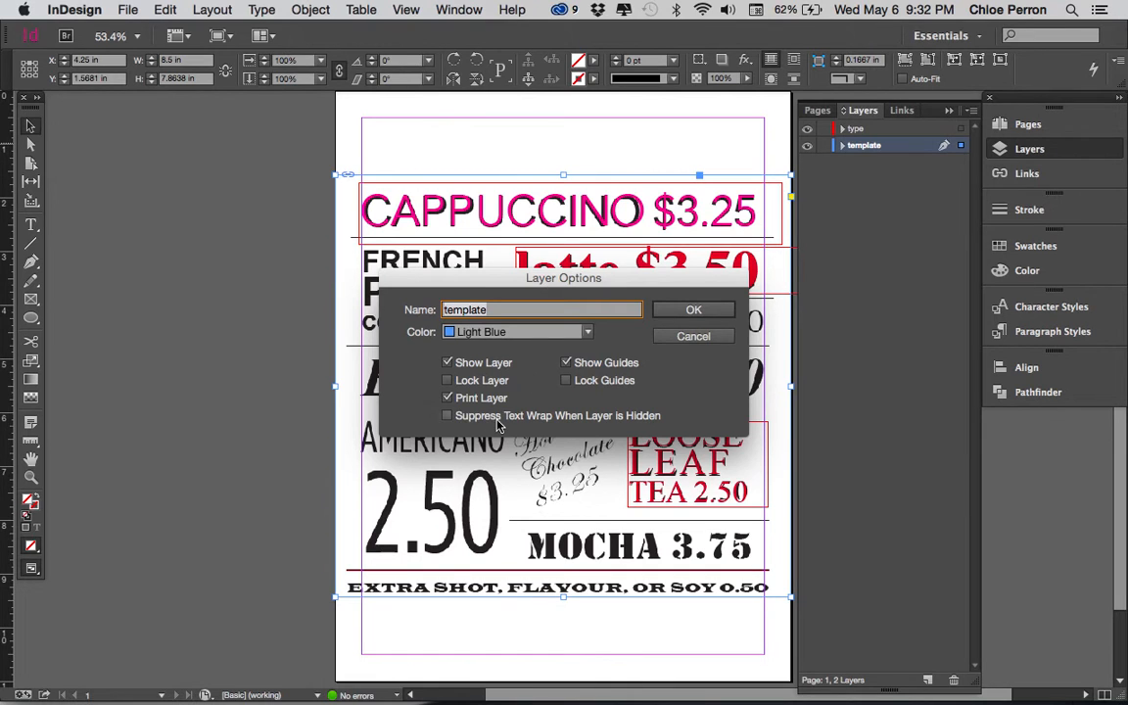
click(447, 398)
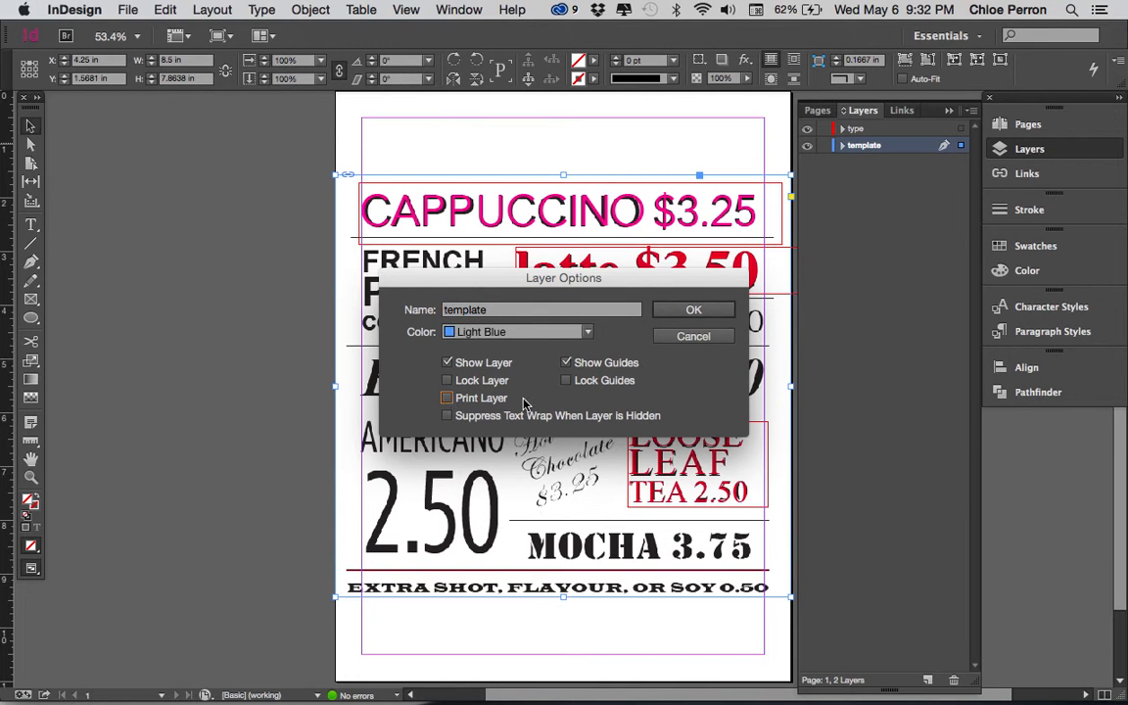
click(690, 312)
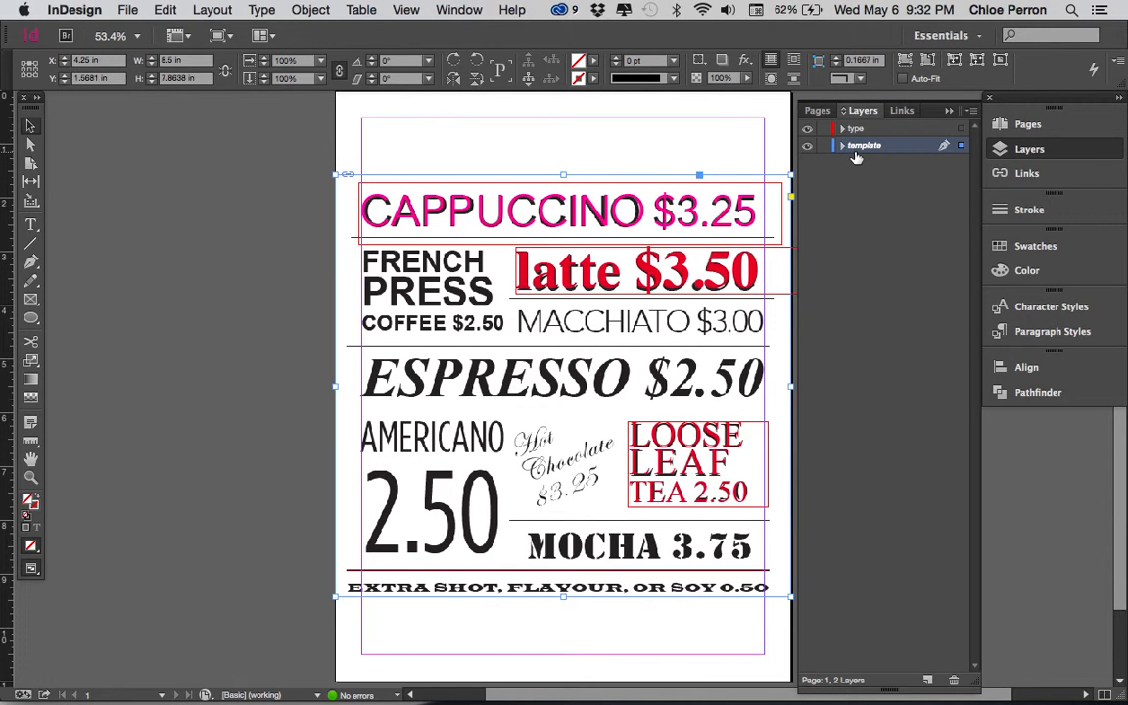
Re-enable Print Layer for the template layer, and disable it again to compare how the layer name is displayed.
double_click(862, 146)
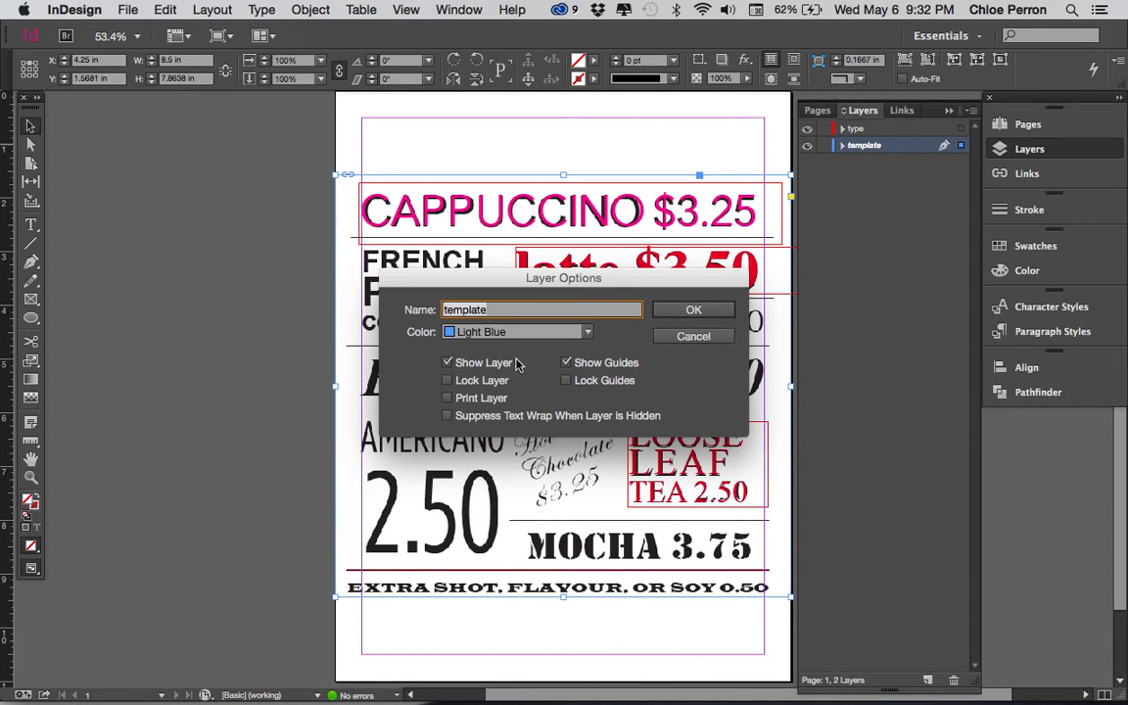
click(448, 397)
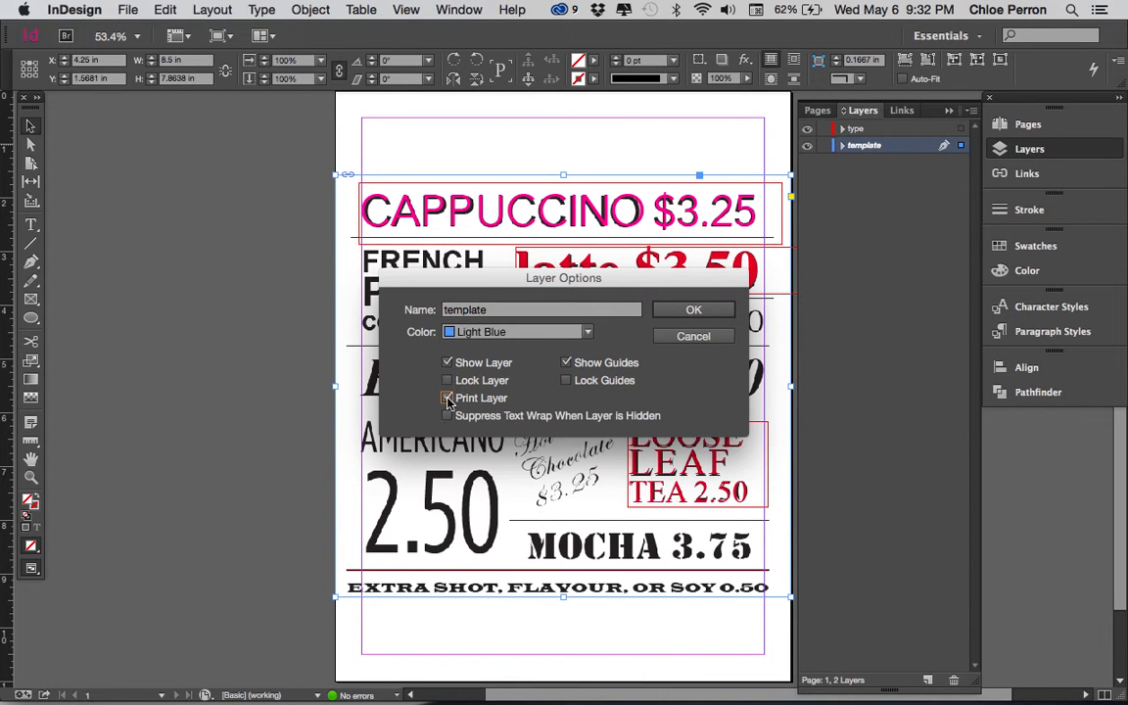
click(692, 309)
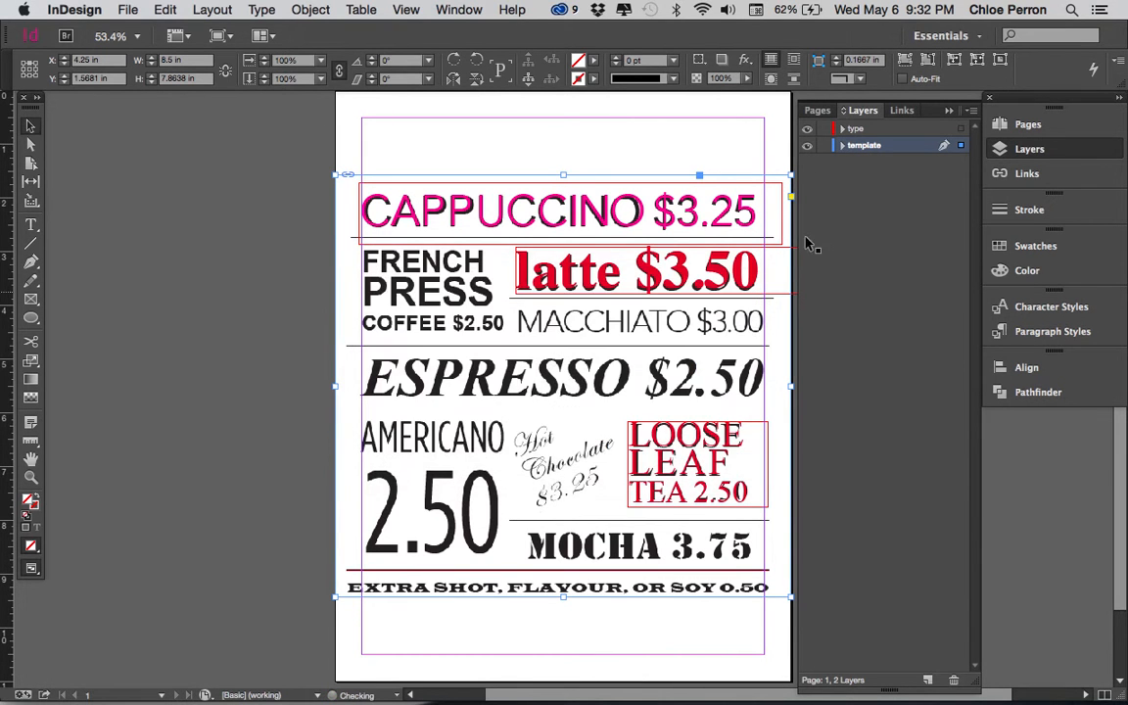
double_click(864, 146)
click(449, 398)
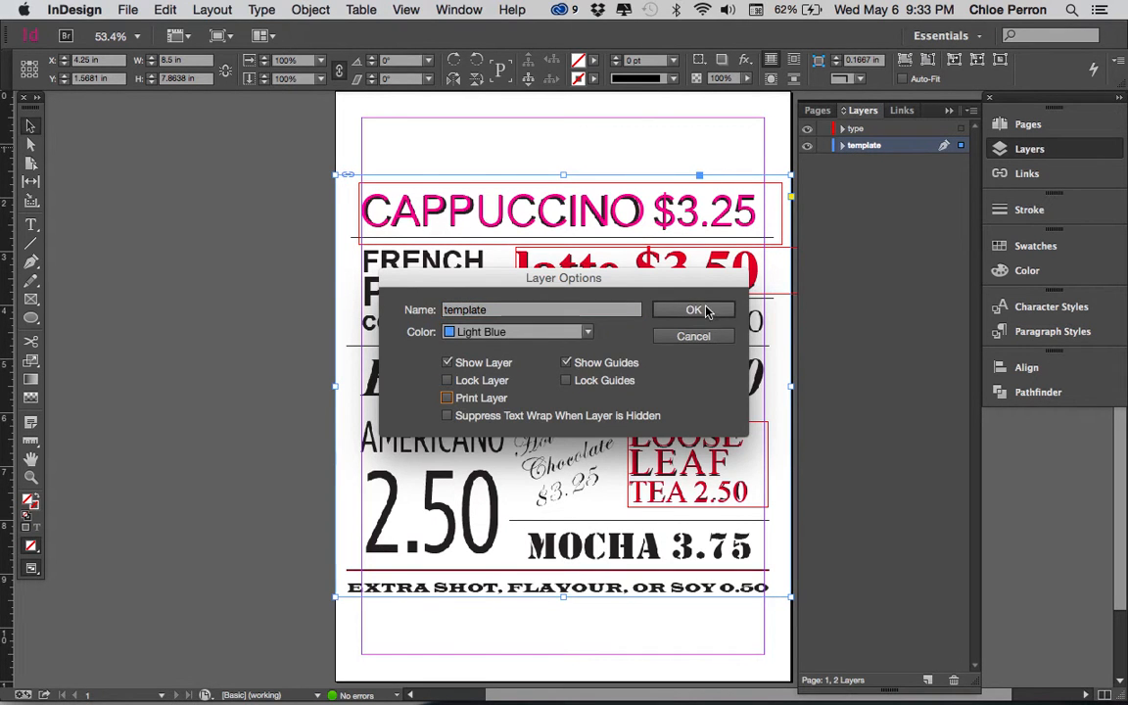
click(695, 311)
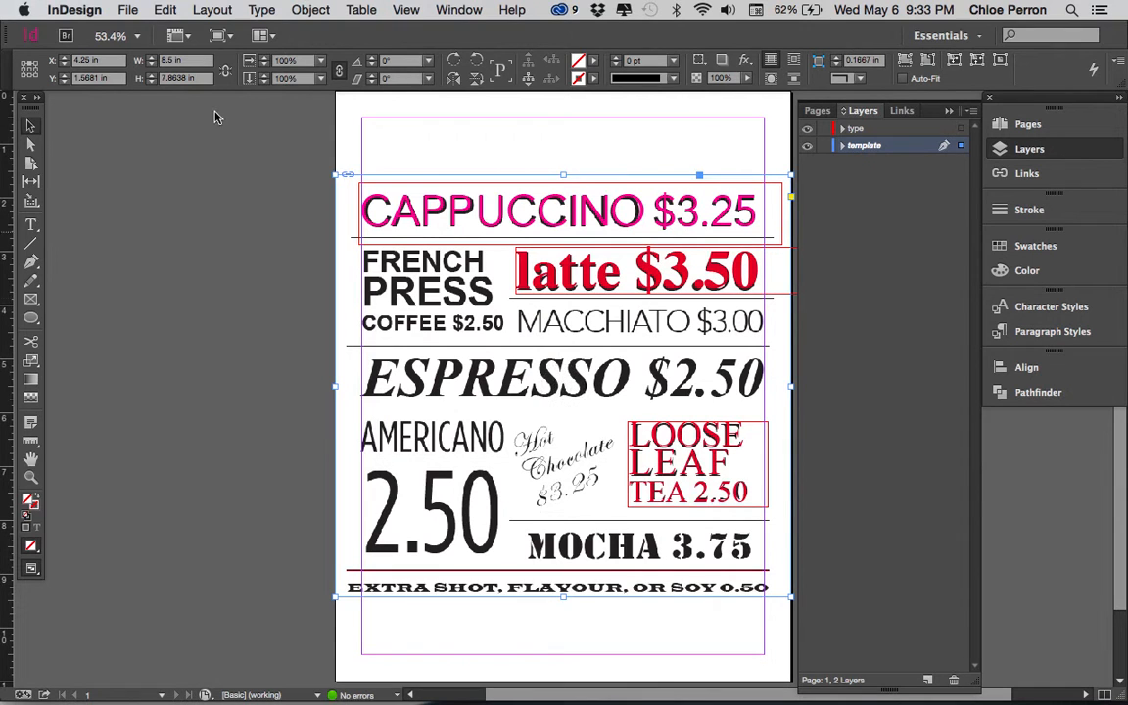
Export the document to the Desktop as menu.pdf in Adobe PDF (Print) format, replacing the existing file and checking that all printer's marks are included.
click(127, 9)
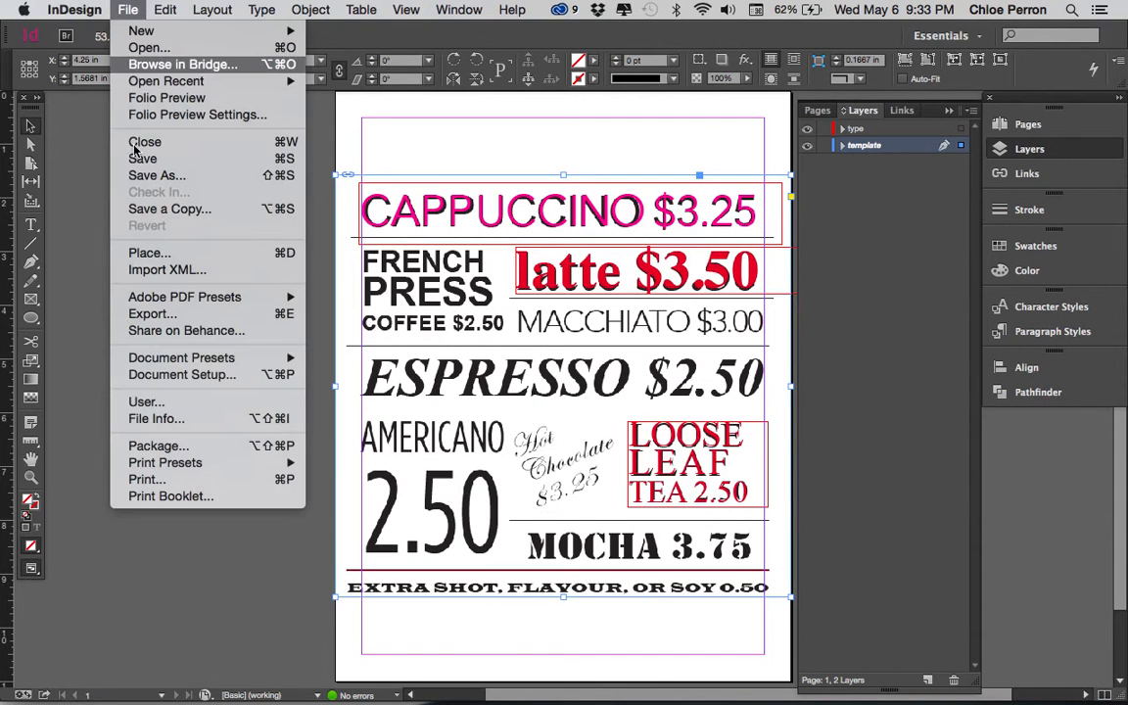
click(158, 315)
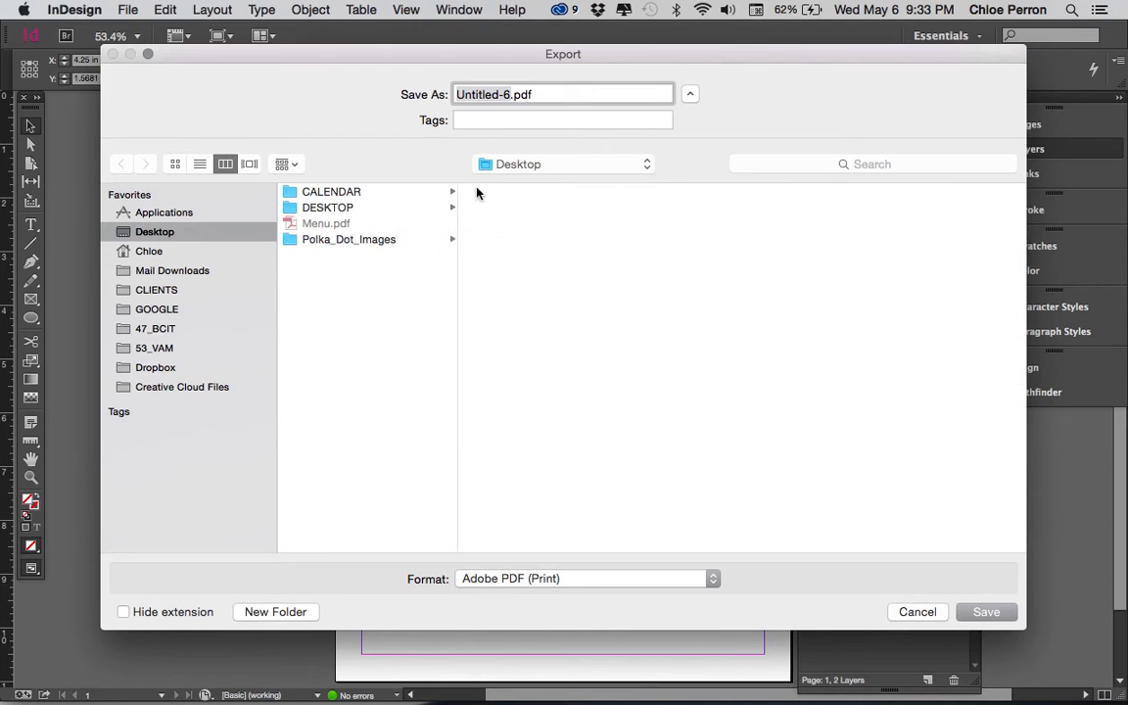
text(menu)
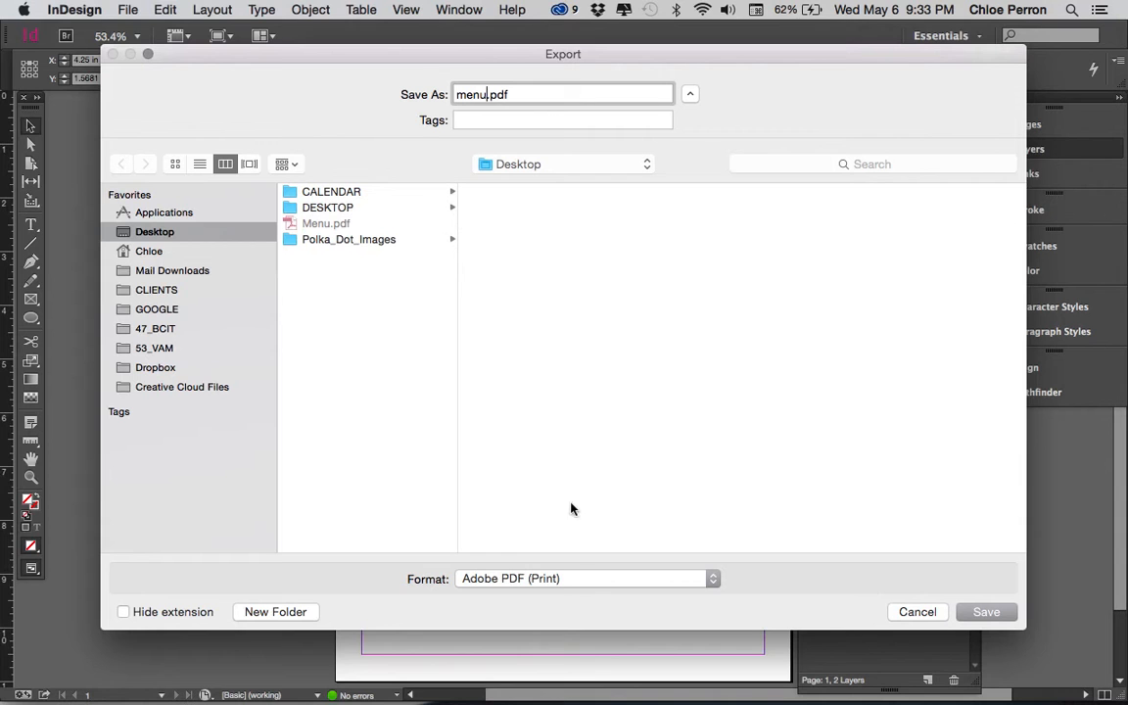
click(987, 612)
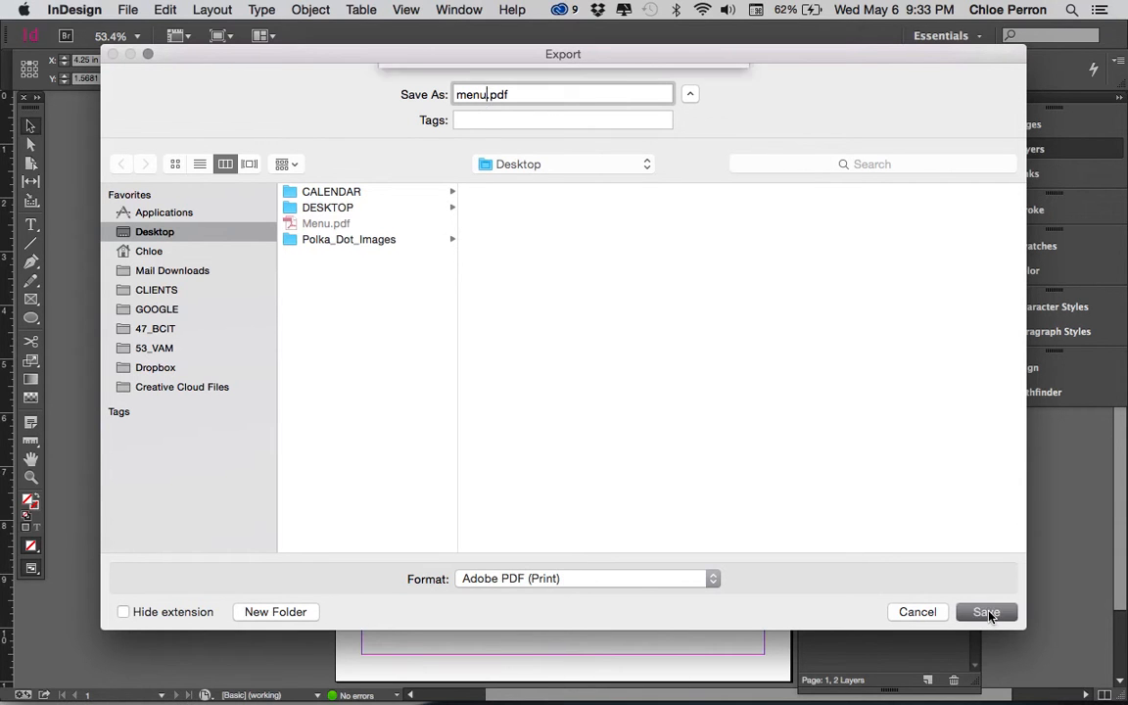
click(686, 171)
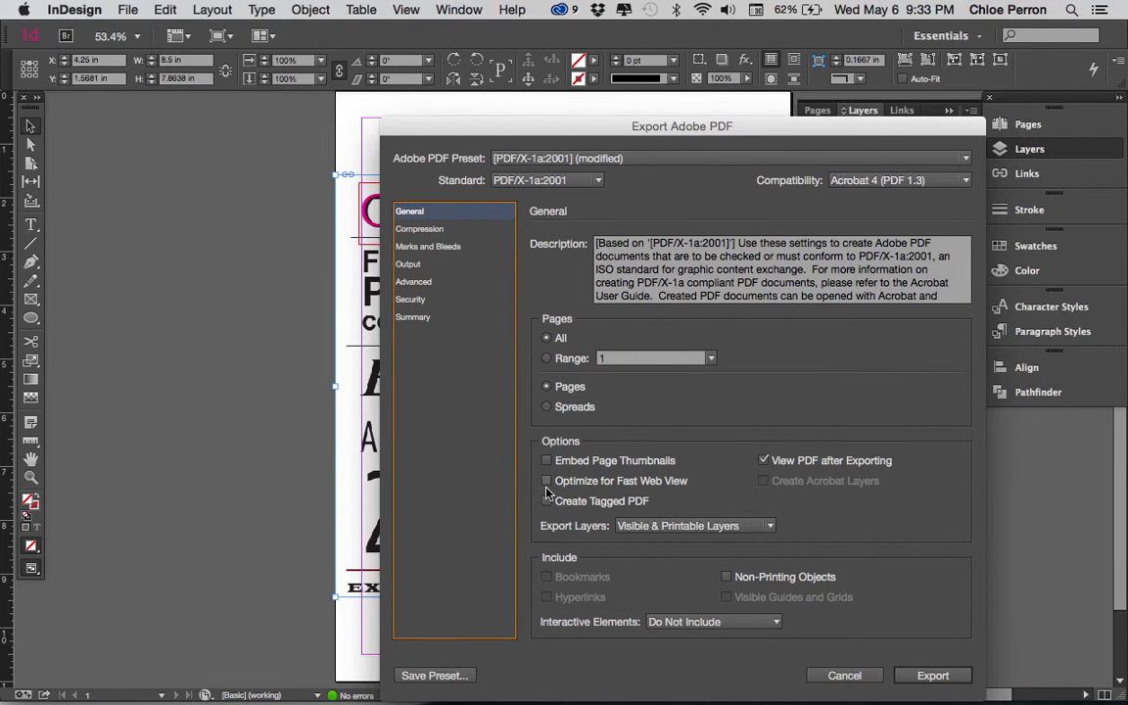
click(429, 247)
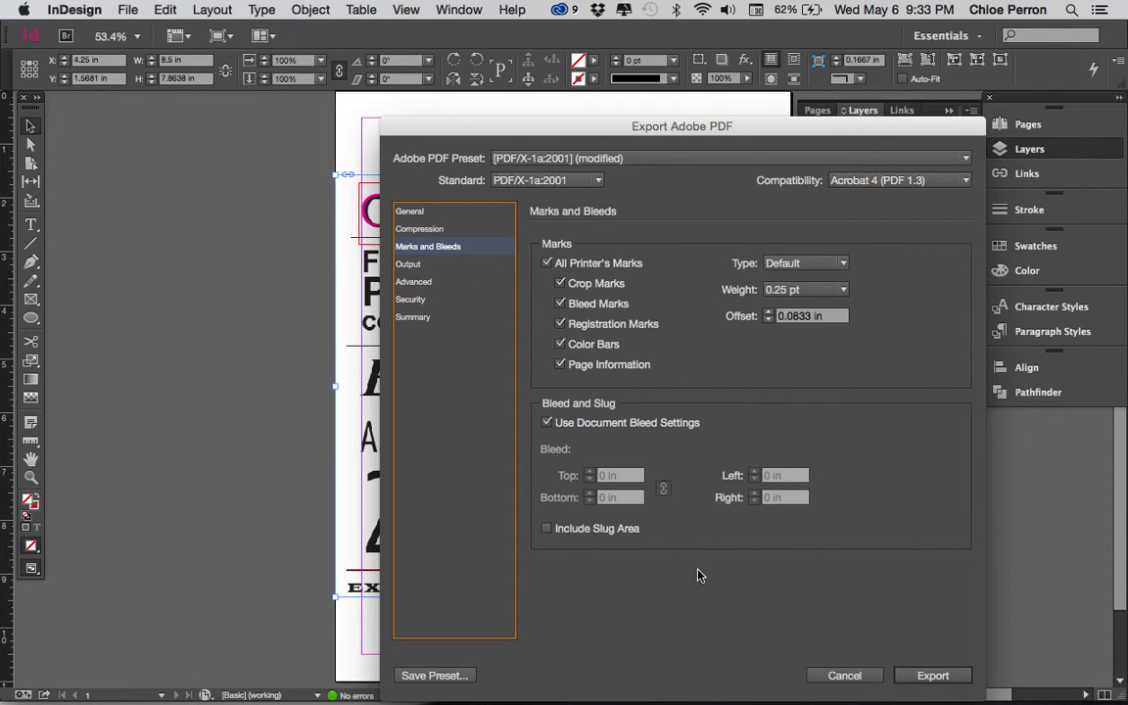
click(933, 675)
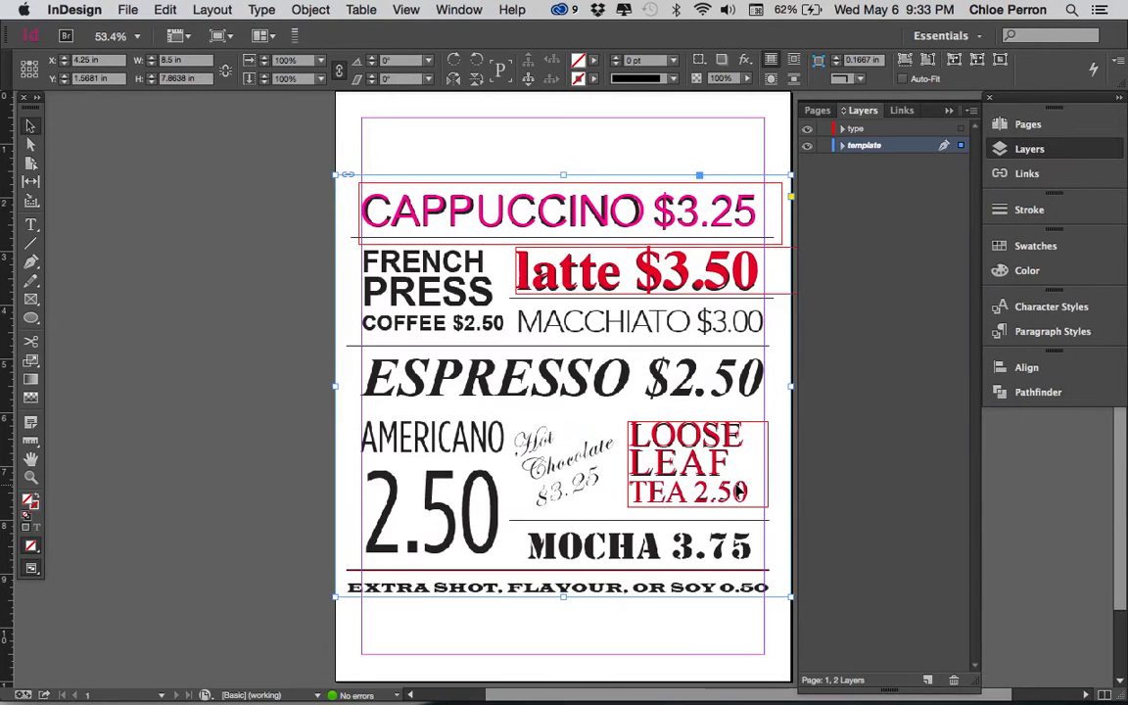
Switch to Acrobat and examine the exported Menu.pdf over its full page for the text, the template image and the printer's marks.
click(564, 382)
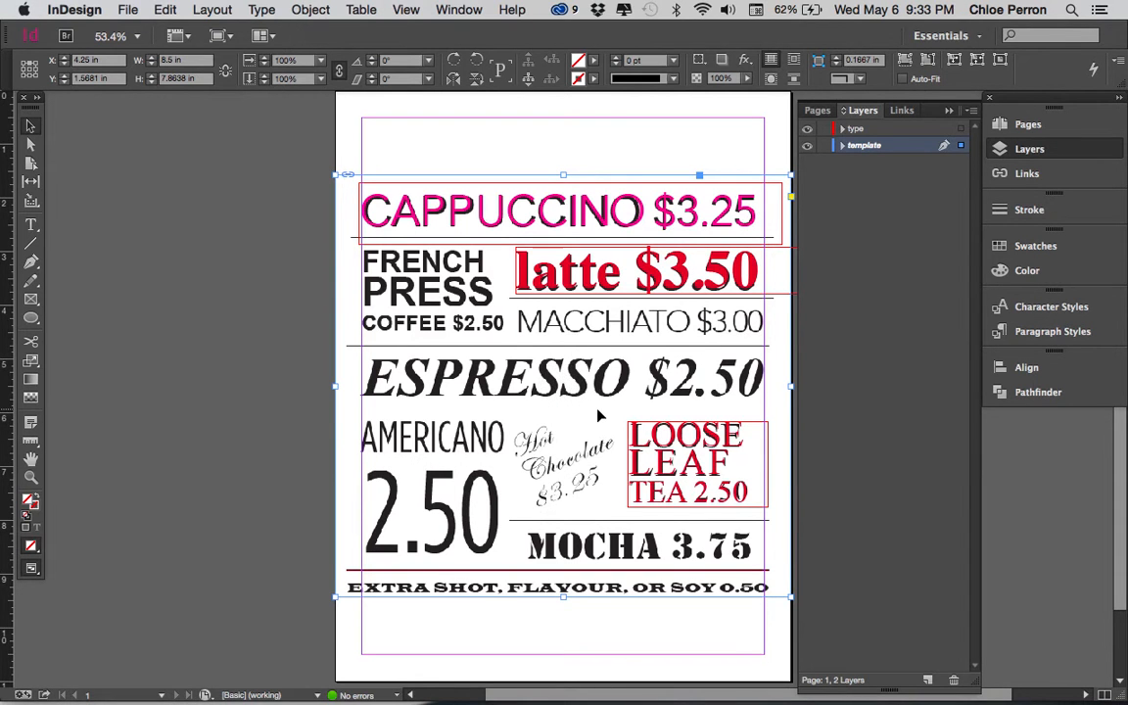
key(Tab)
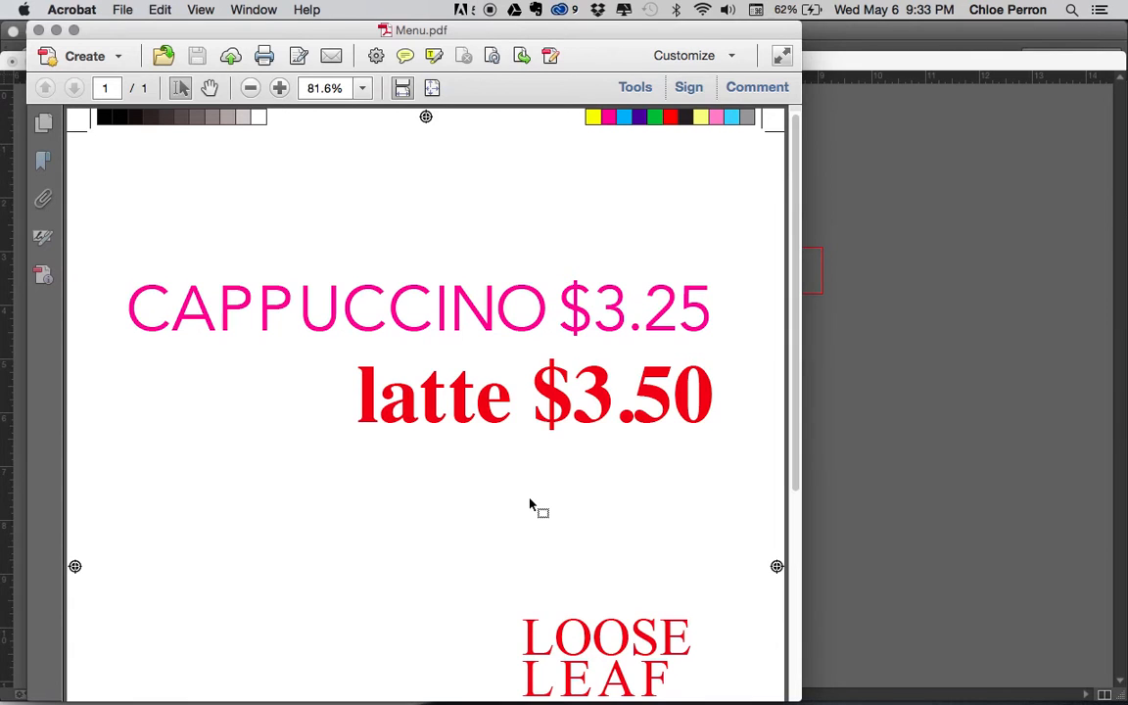
scroll(534, 506, down, 3)
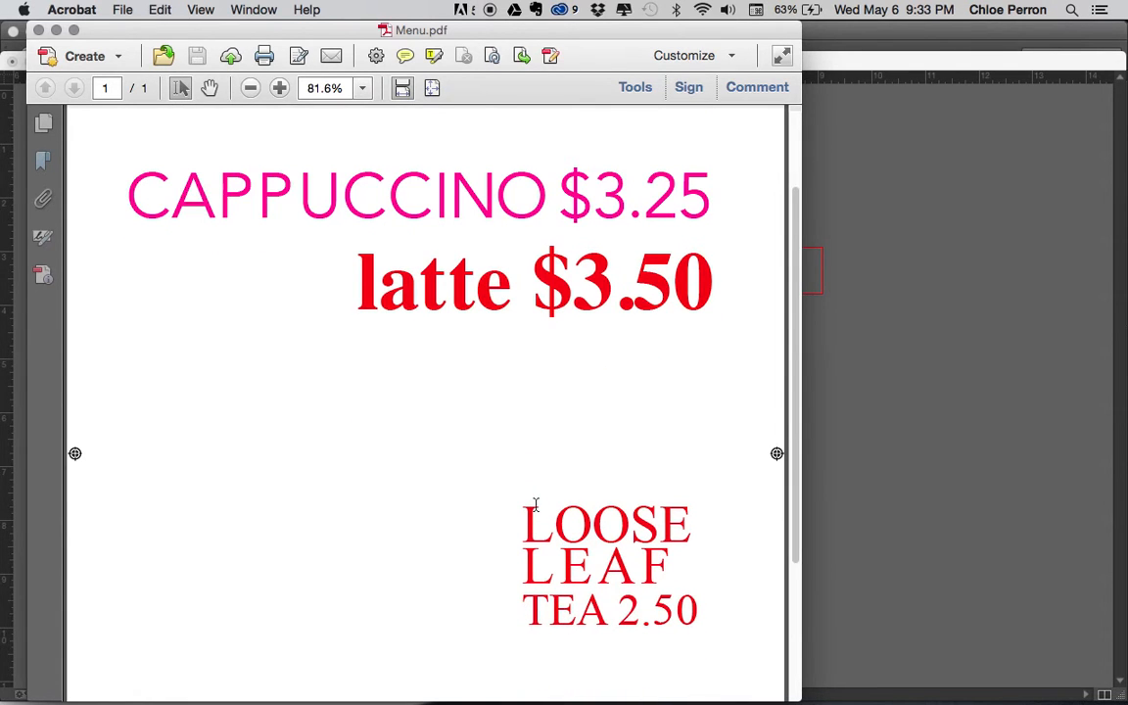
scroll(536, 506, down, 6)
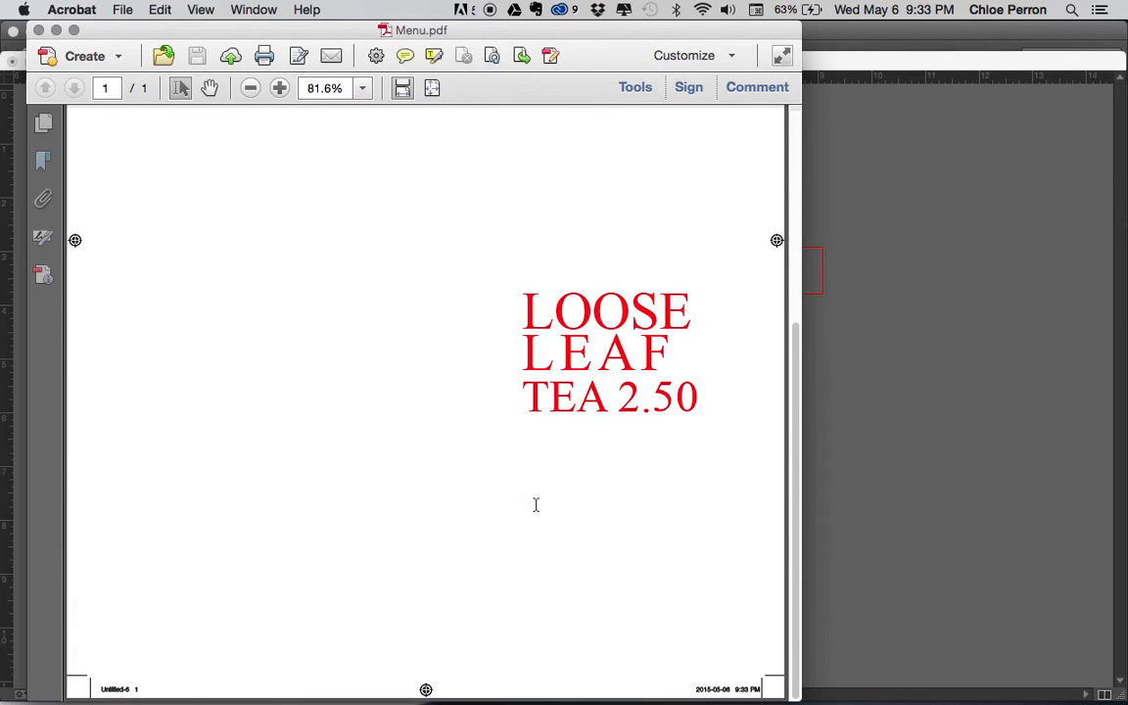
scroll(536, 505, up, 9)
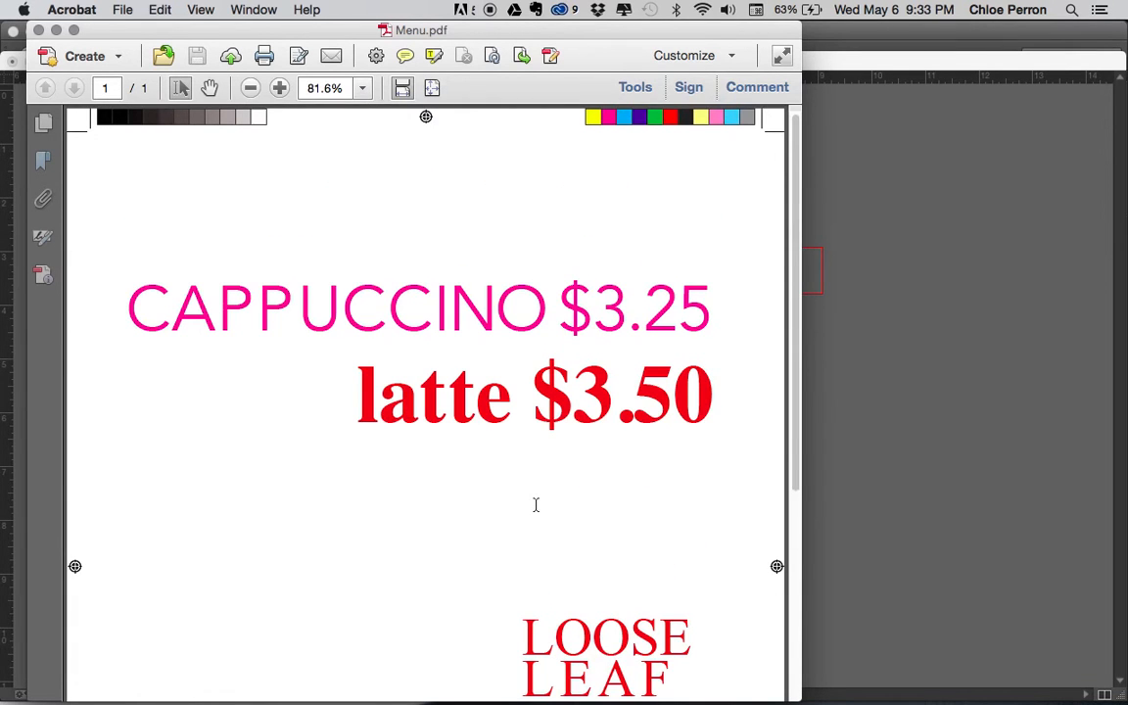
scroll(534, 504, down, 3)
scroll(536, 505, down, 2)
scroll(530, 506, down, 2)
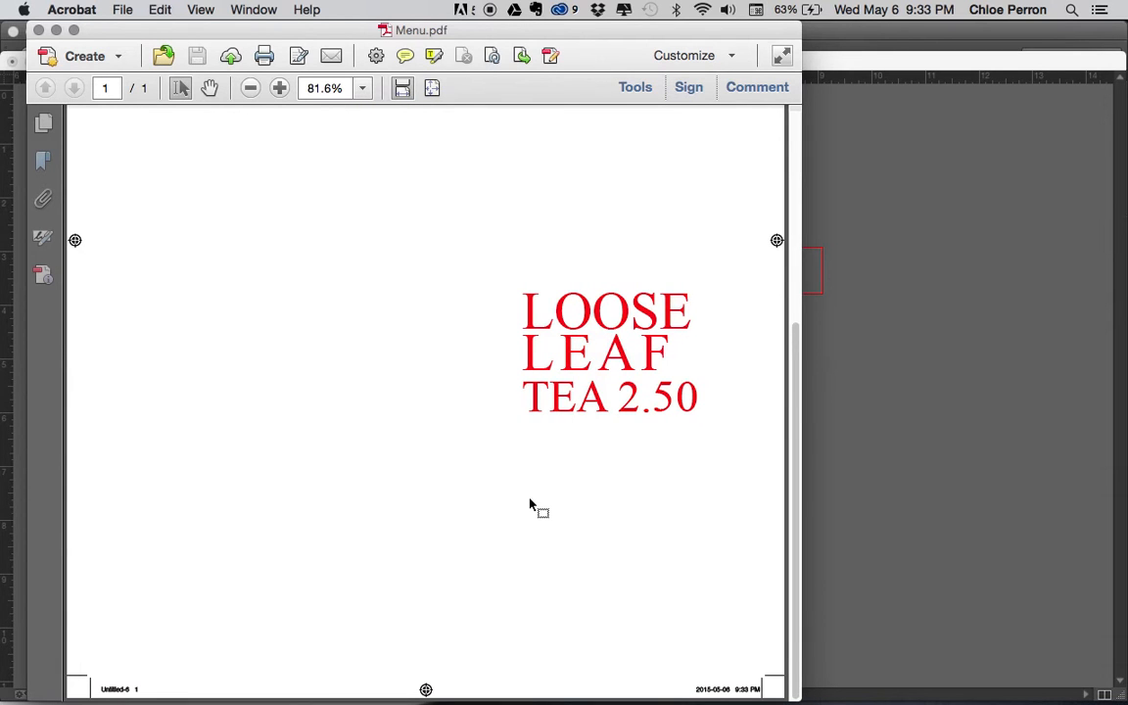
scroll(531, 508, up, 9)
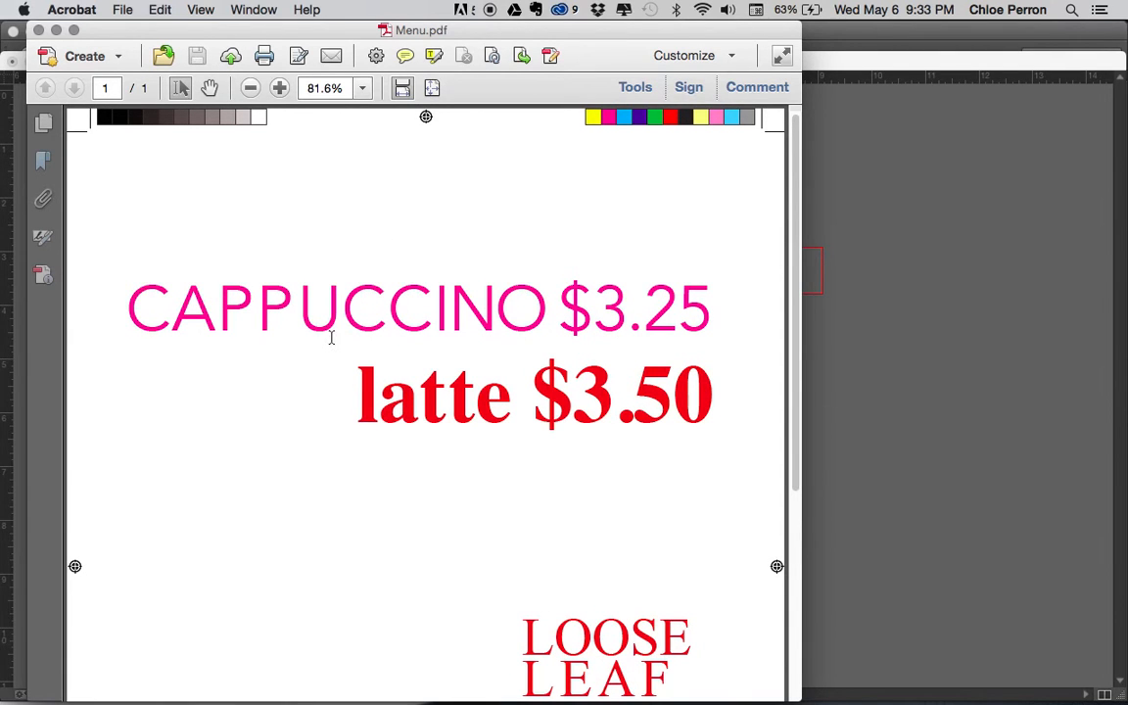
scroll(322, 436, down, 2)
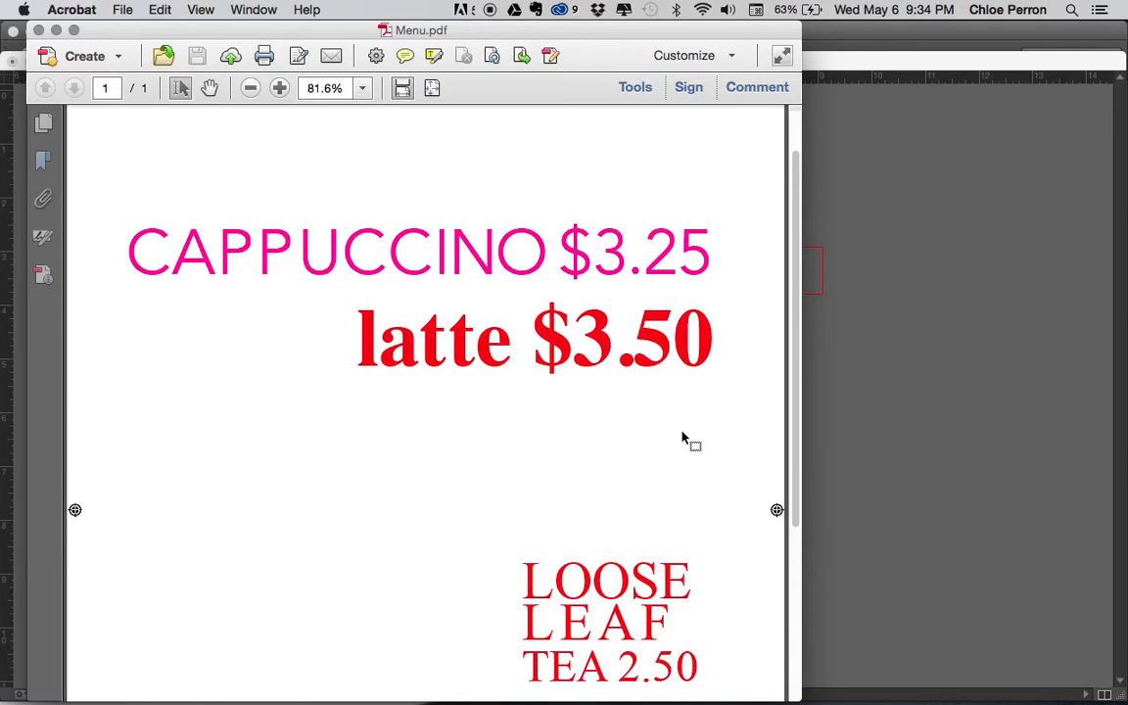
Switch back to InDesign and add a new layer named fold lines above the template layer.
click(930, 435)
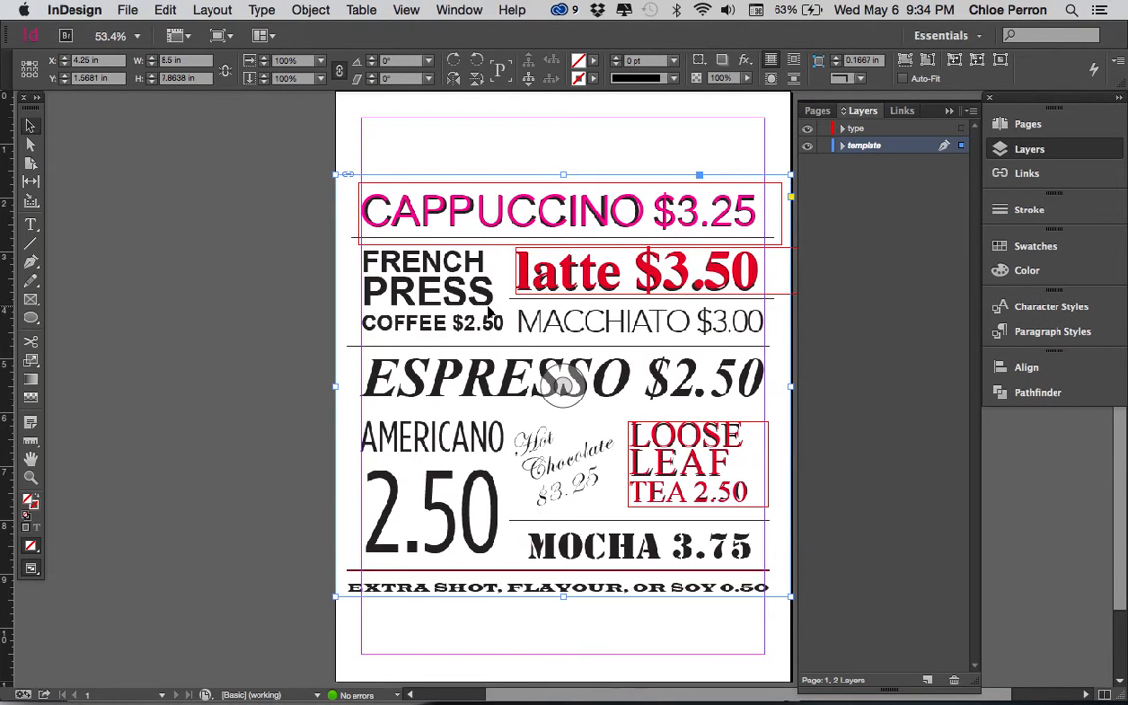
click(928, 679)
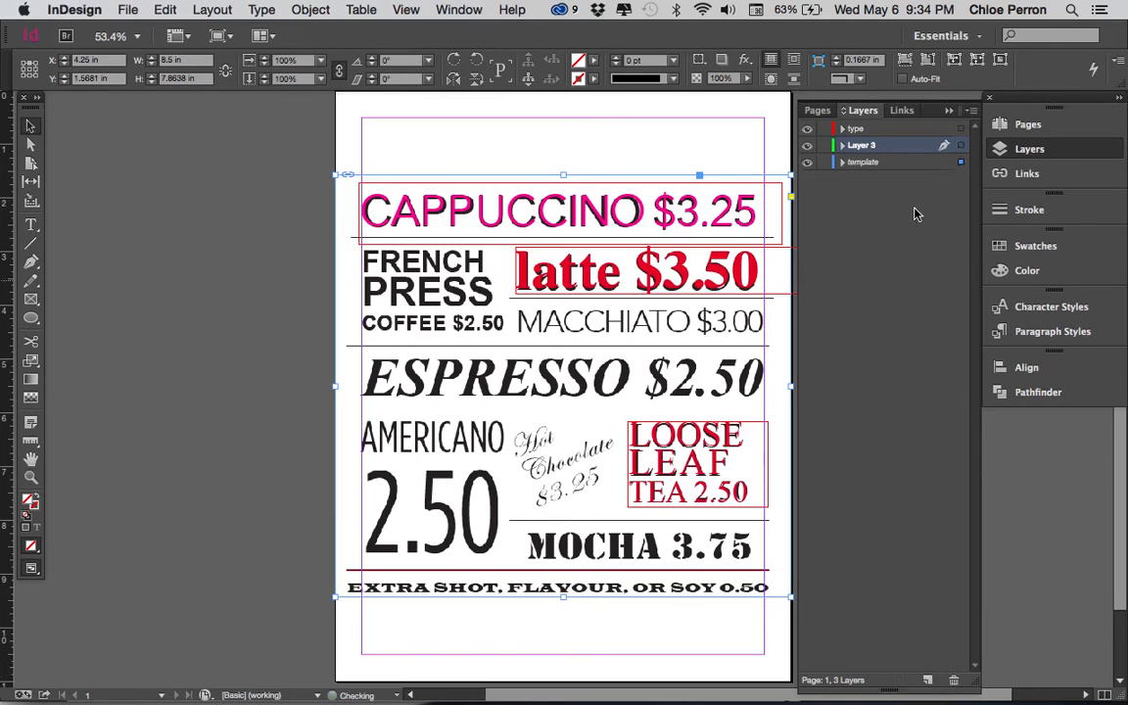
double_click(866, 151)
text(fold lines)
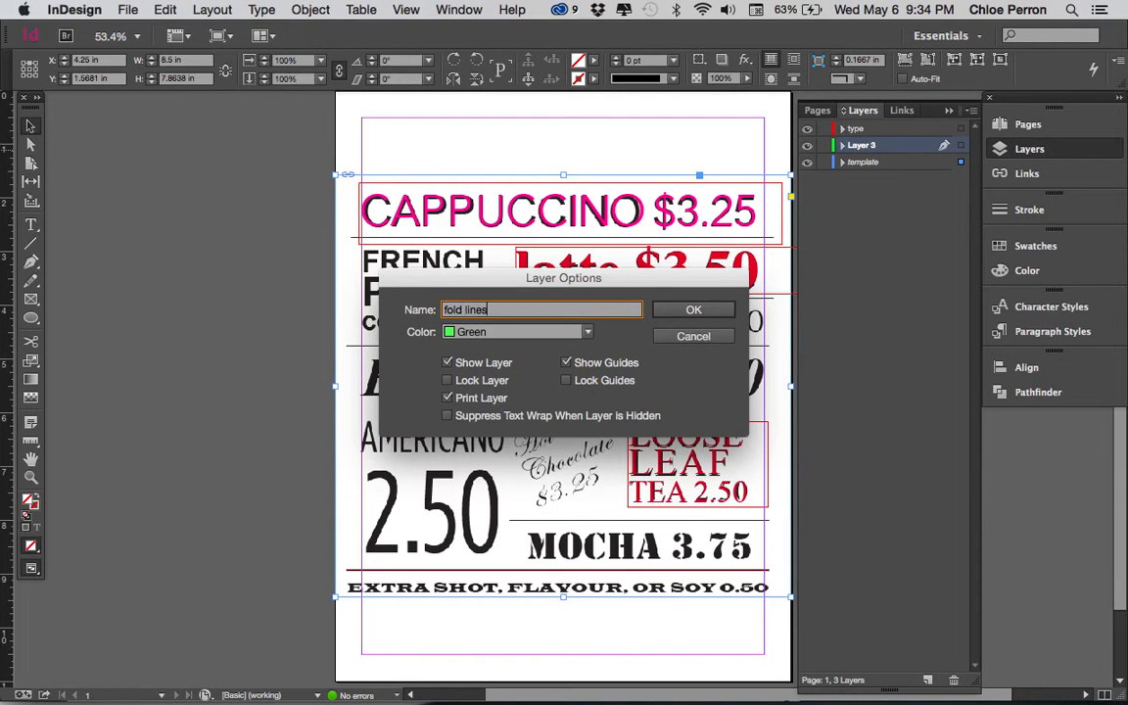
key(Return)
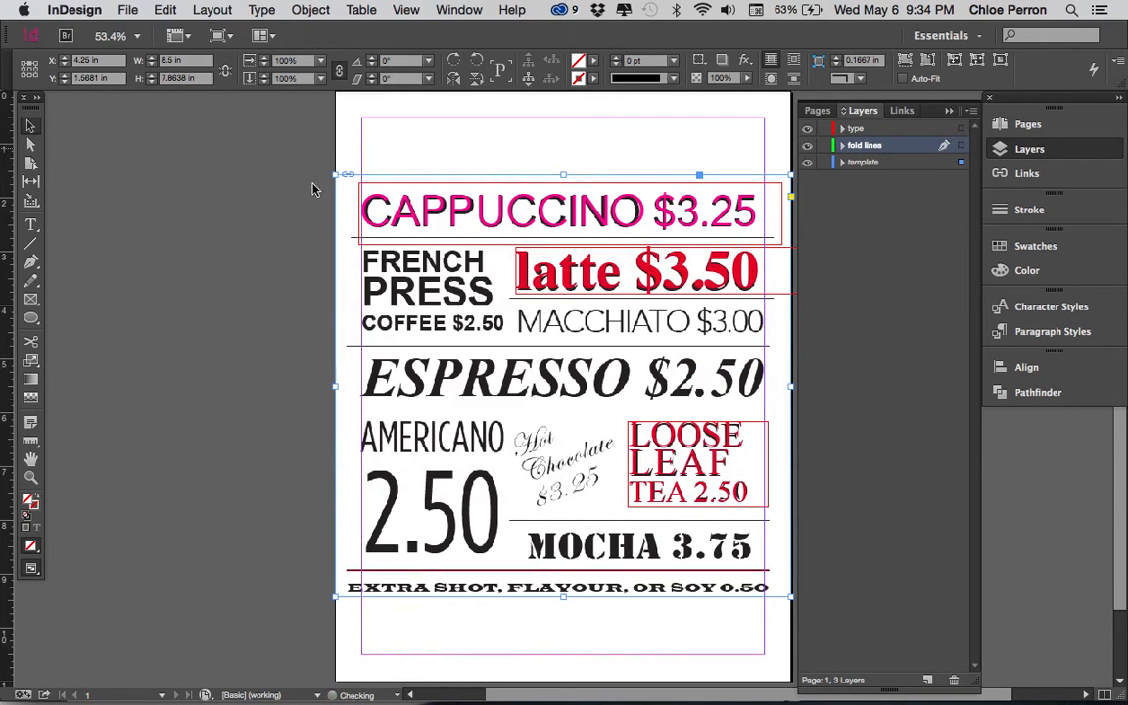
Draw a horizontal line about 9.18 in long across the page through ESPRESSO and colour its stroke with the C=75 M=5 Y=100 K=0 swatch.
click(30, 243)
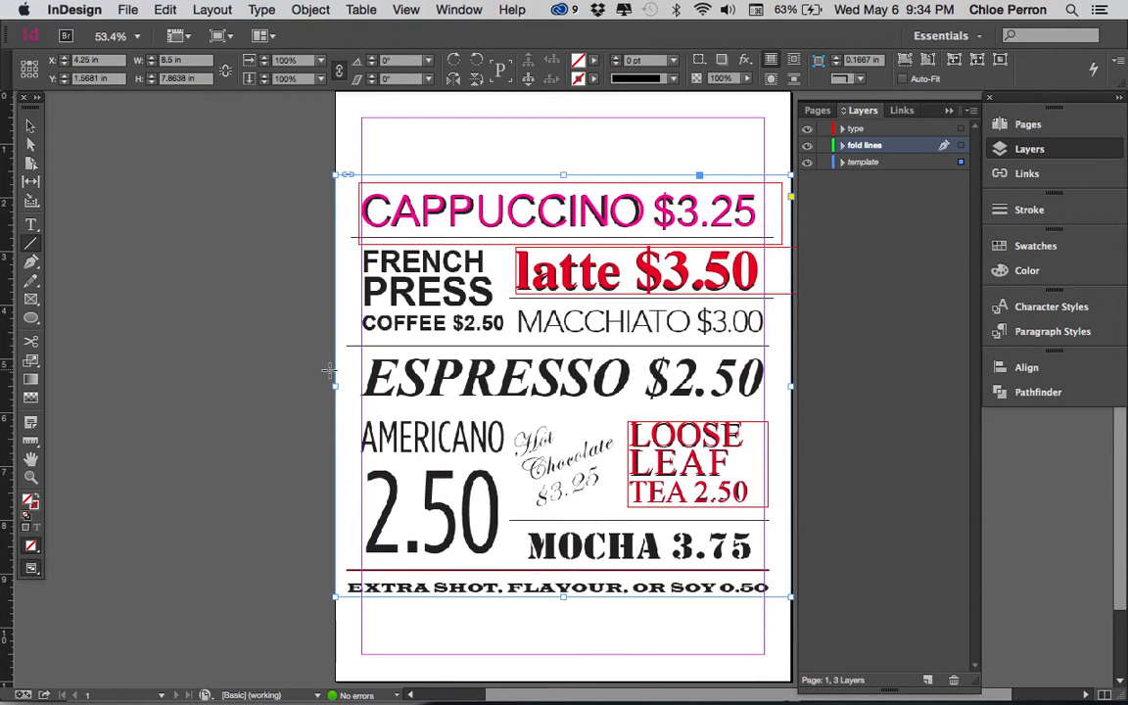
drag(323, 370, 815, 401)
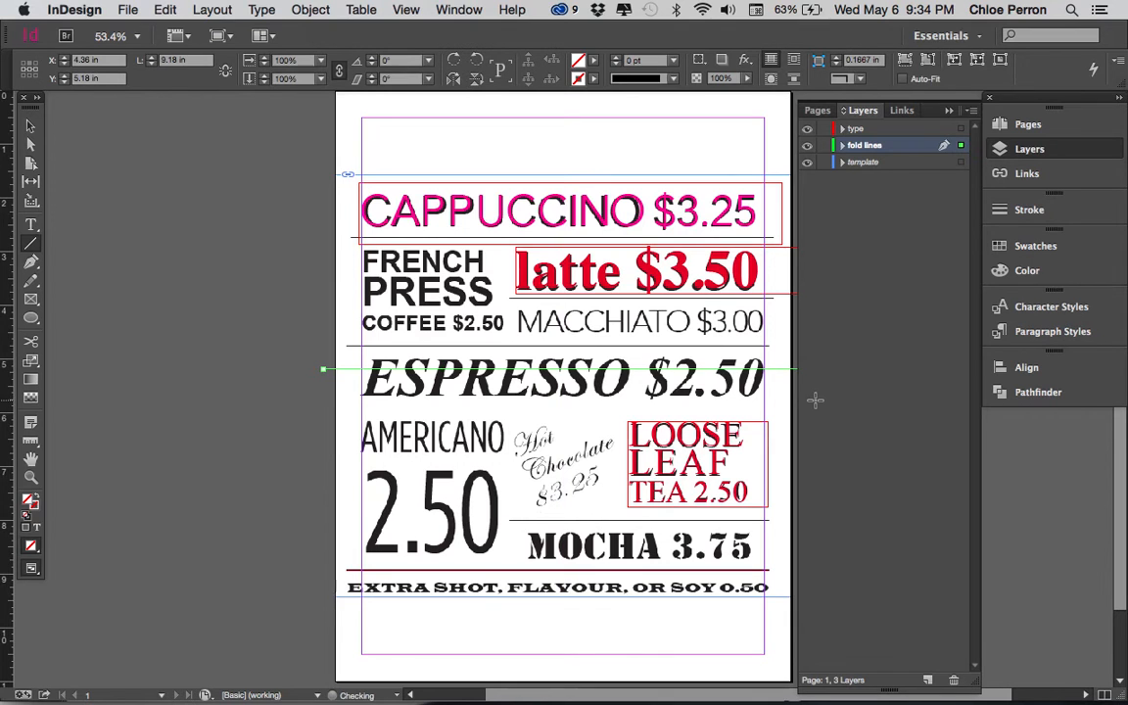
click(1029, 211)
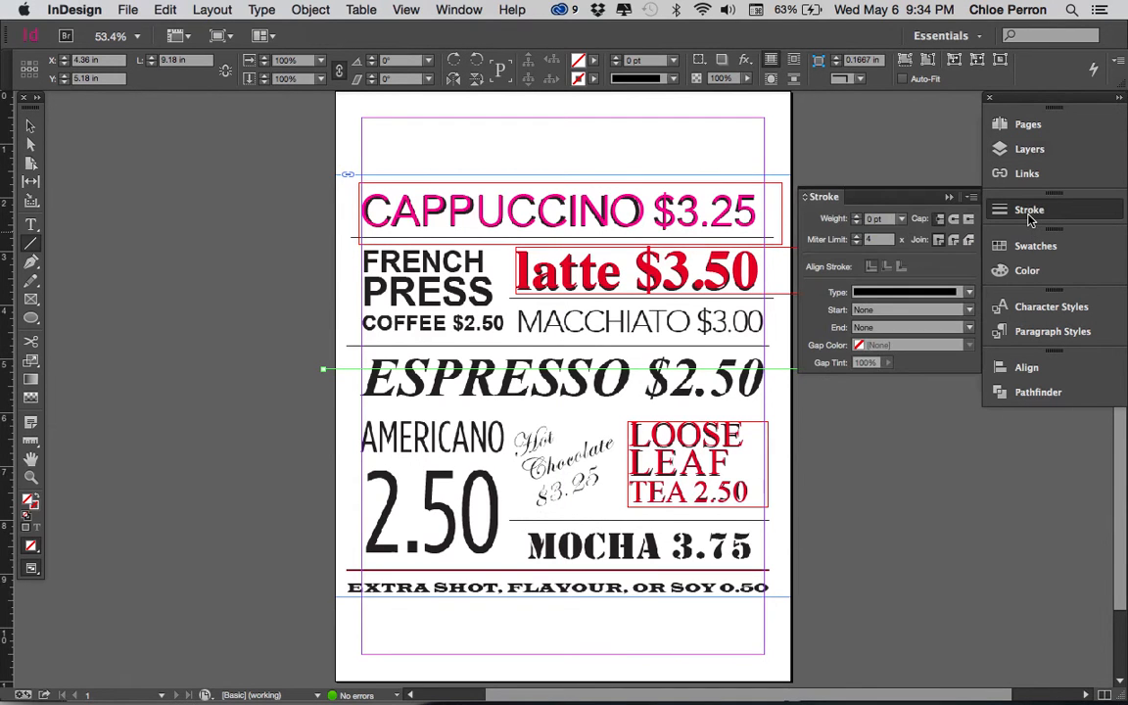
click(901, 220)
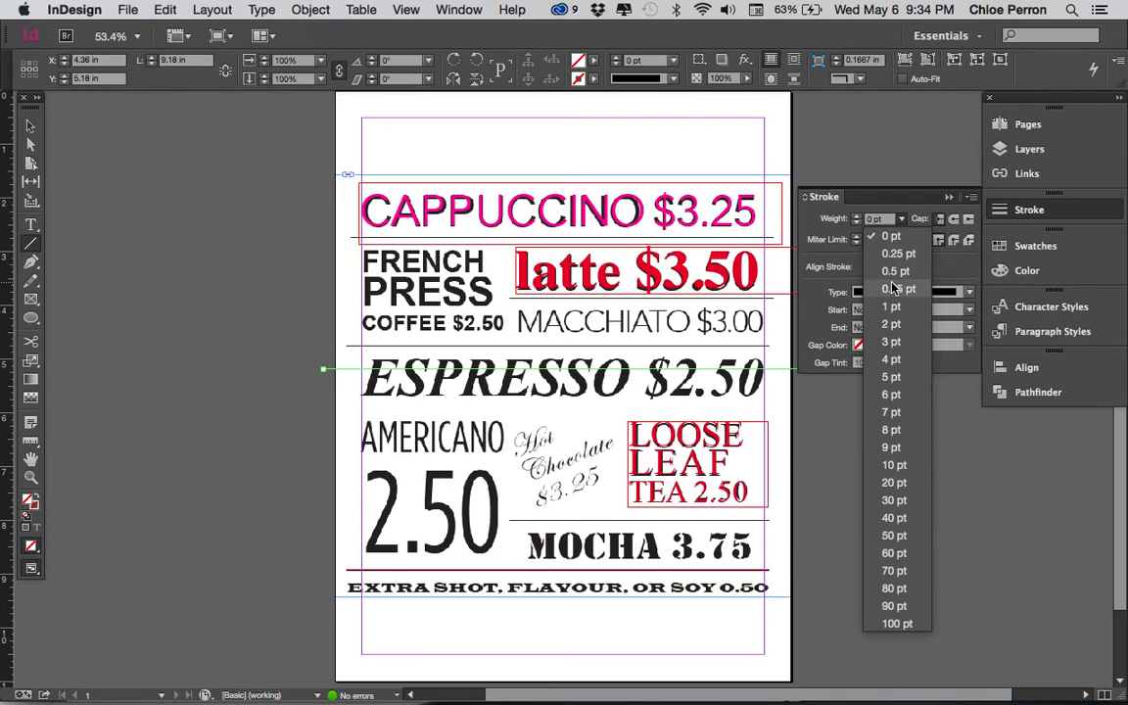
click(1030, 248)
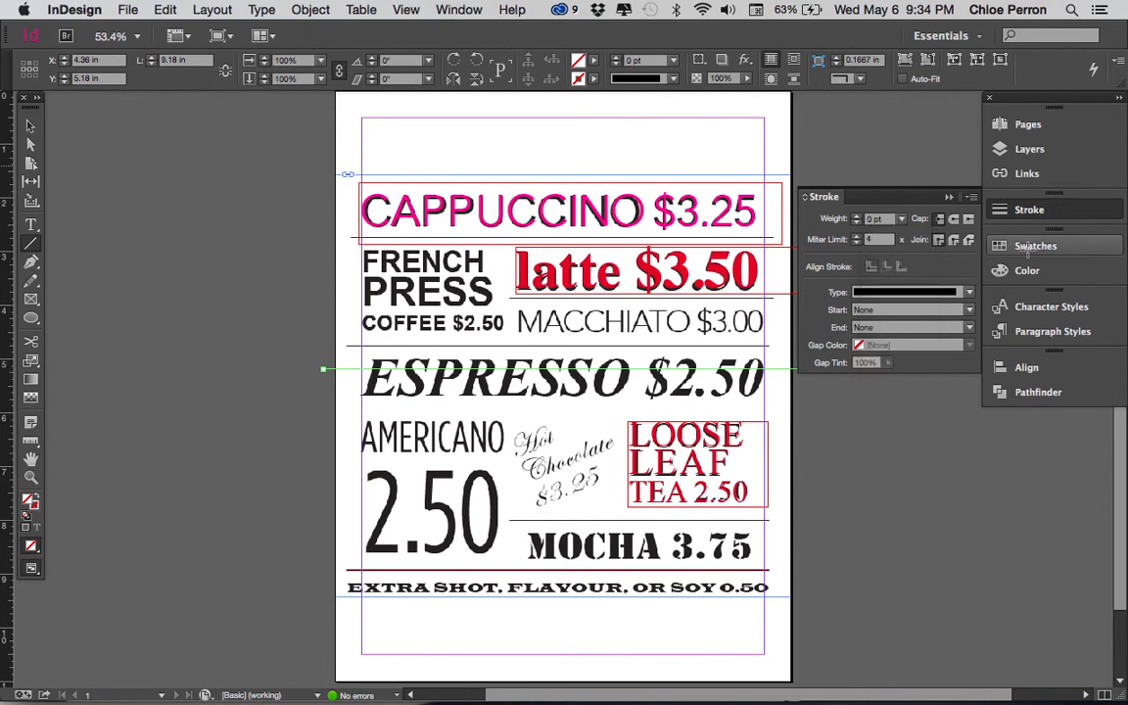
click(1030, 250)
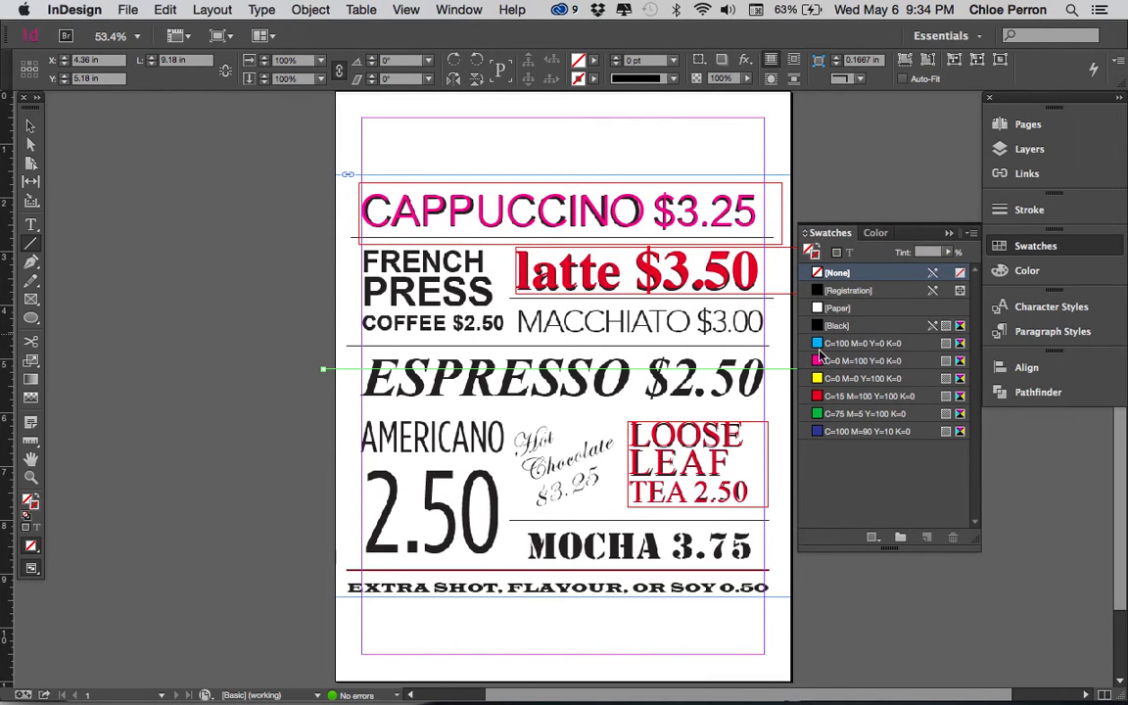
click(823, 416)
Set the green fold line's stroke type to Dotted and inspect the dots up close at the page edge.
click(1027, 210)
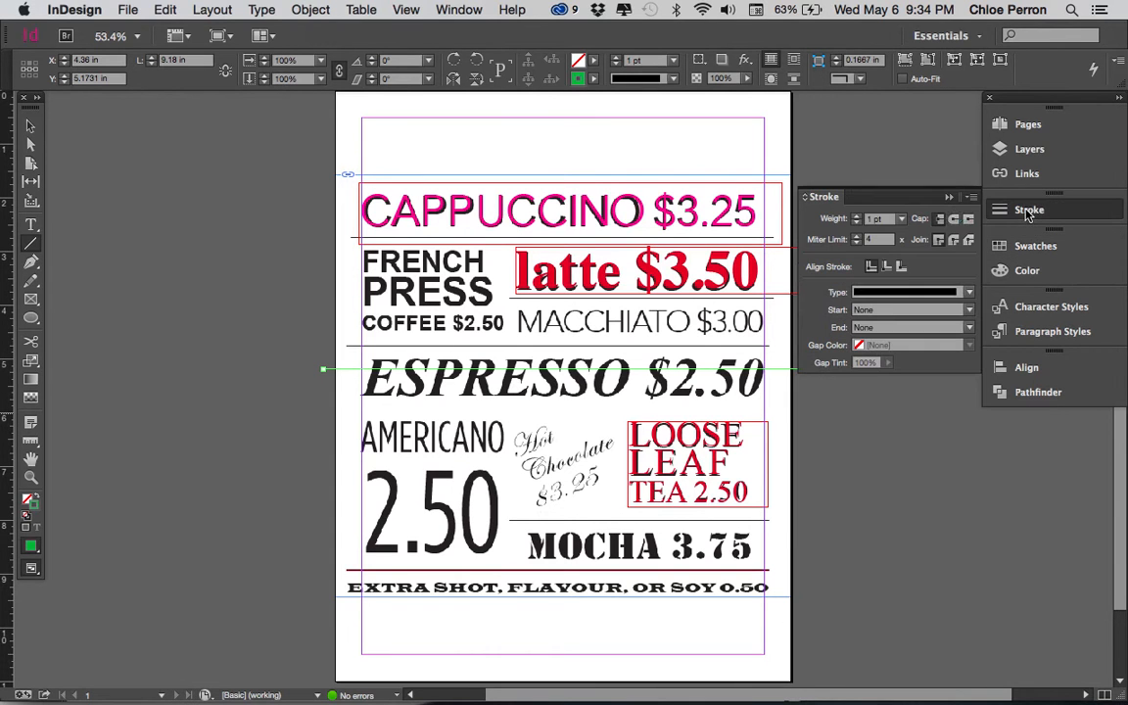
click(969, 292)
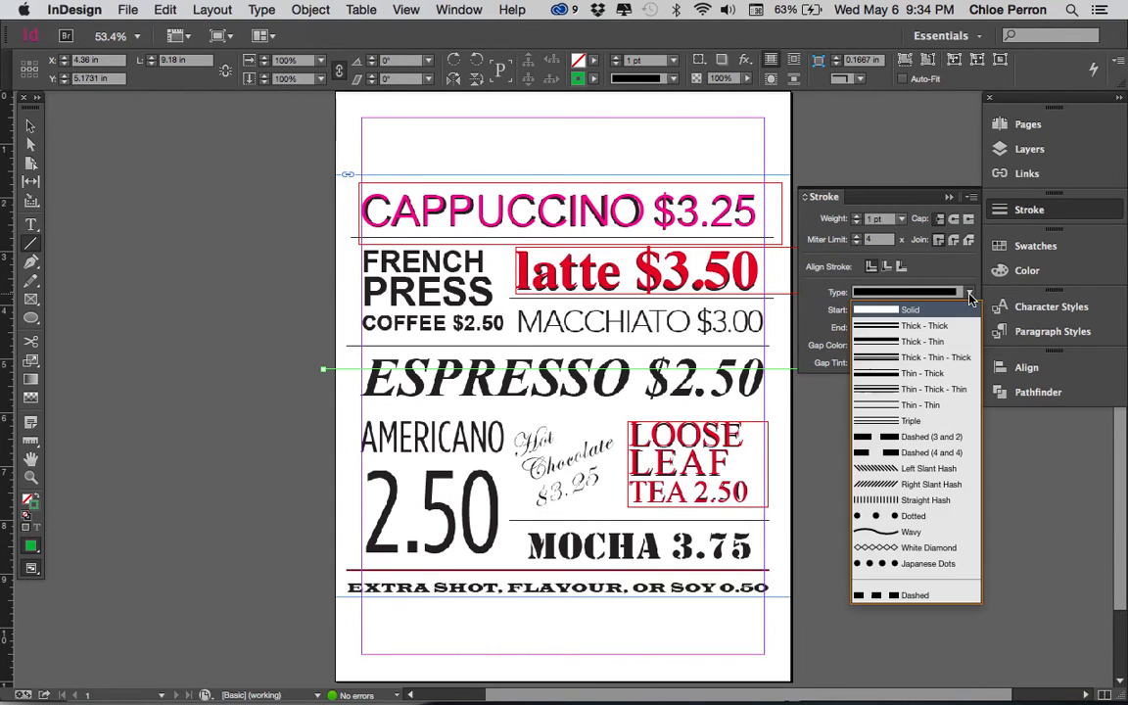
click(913, 516)
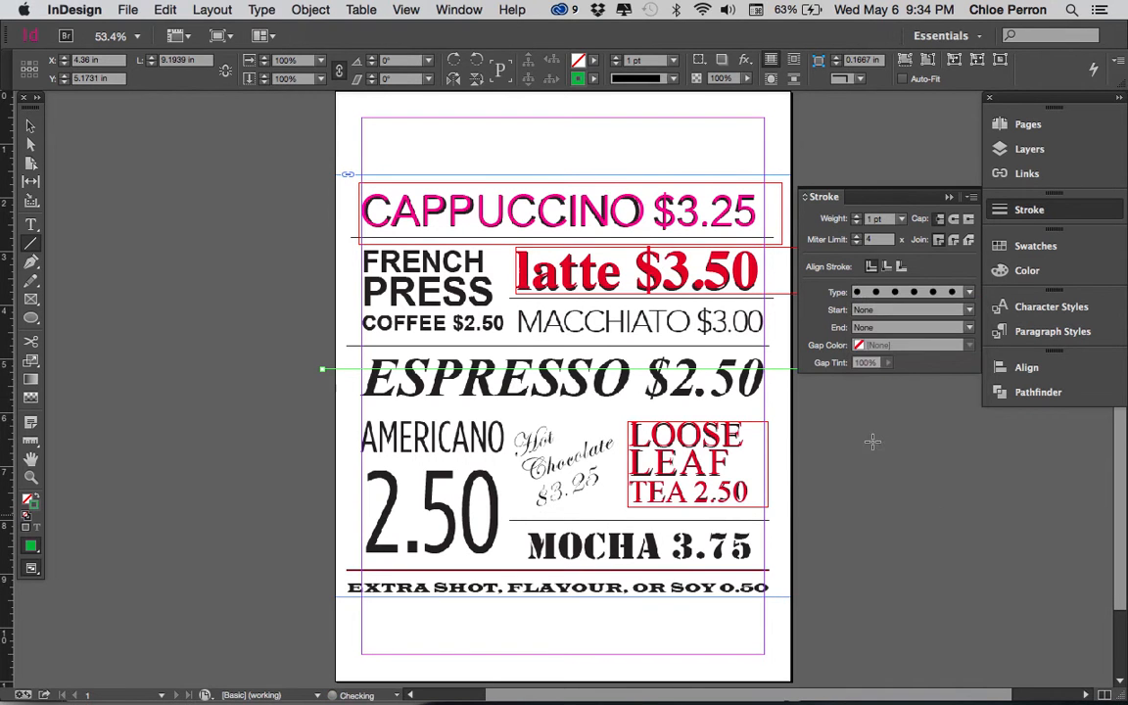
click(1066, 210)
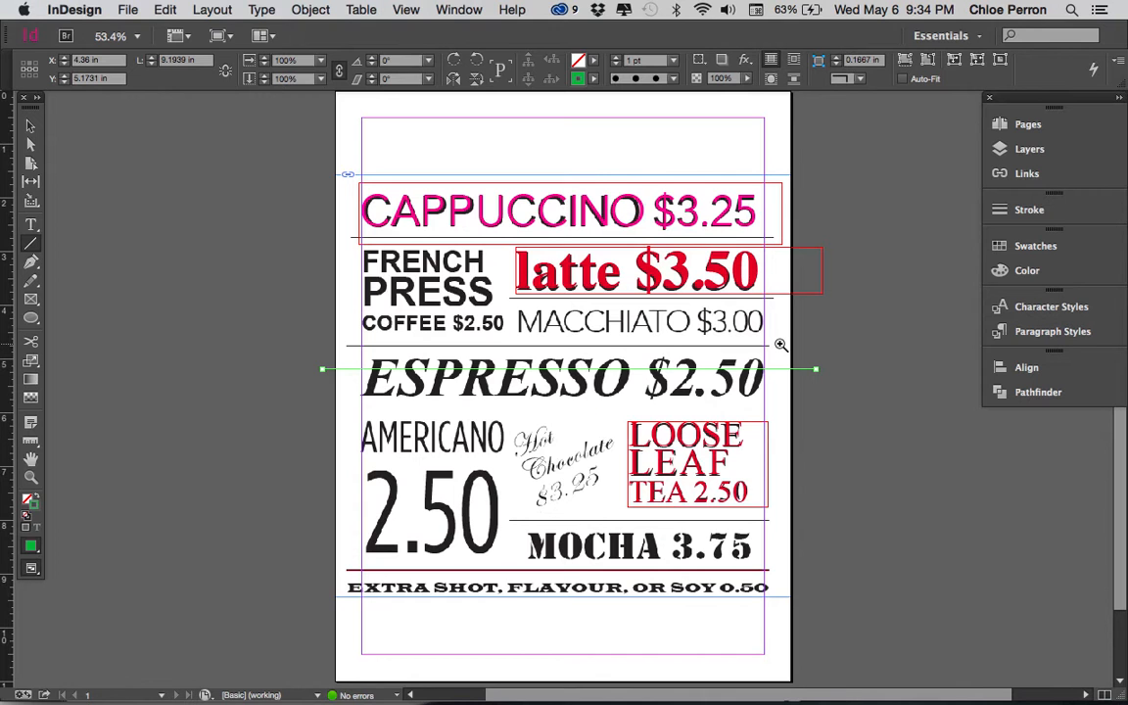
drag(755, 338, 862, 424)
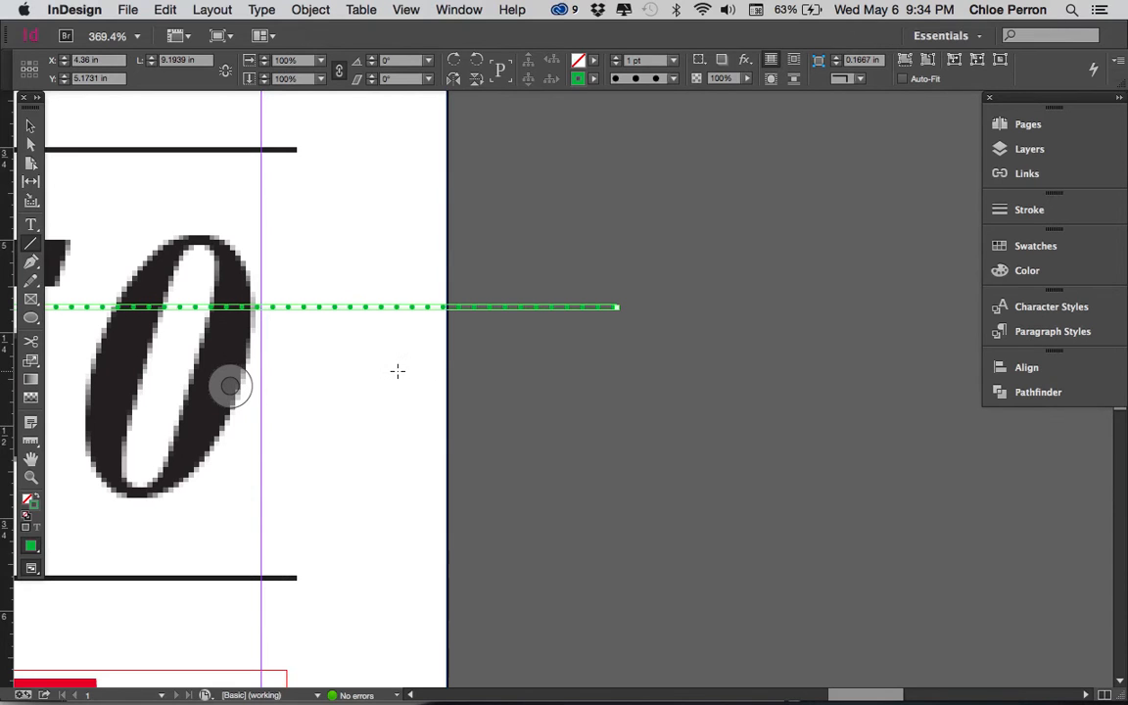
key(super+0)
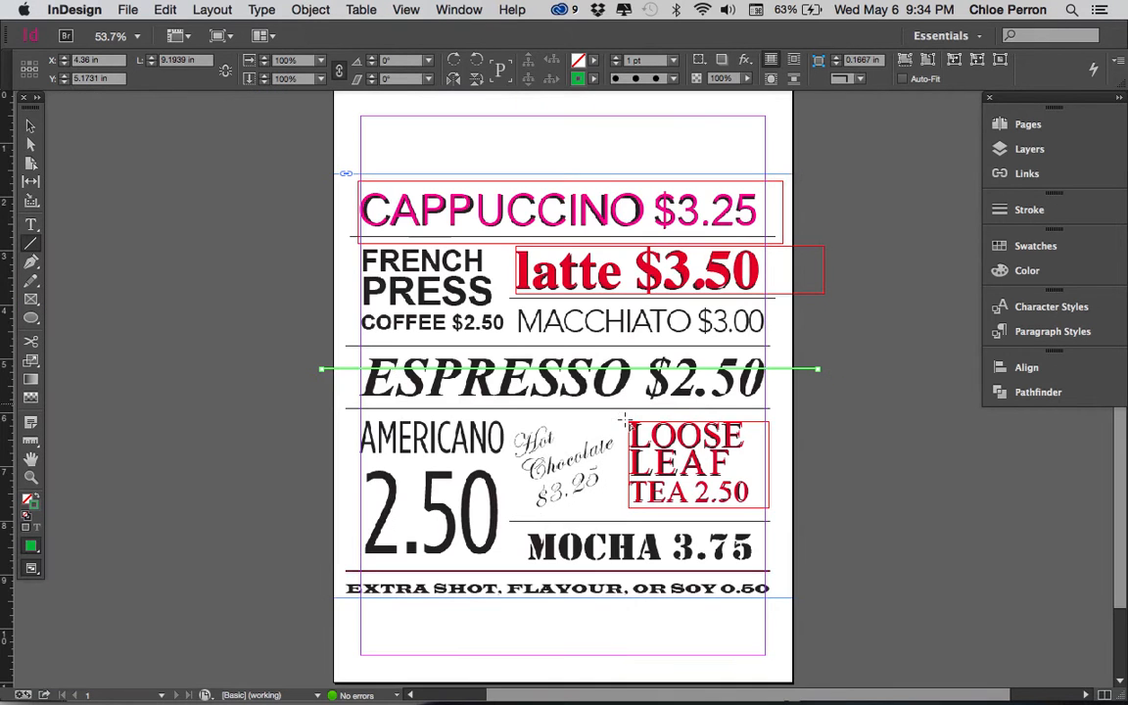
Disable the Print Layer option for the fold lines layer.
click(1041, 148)
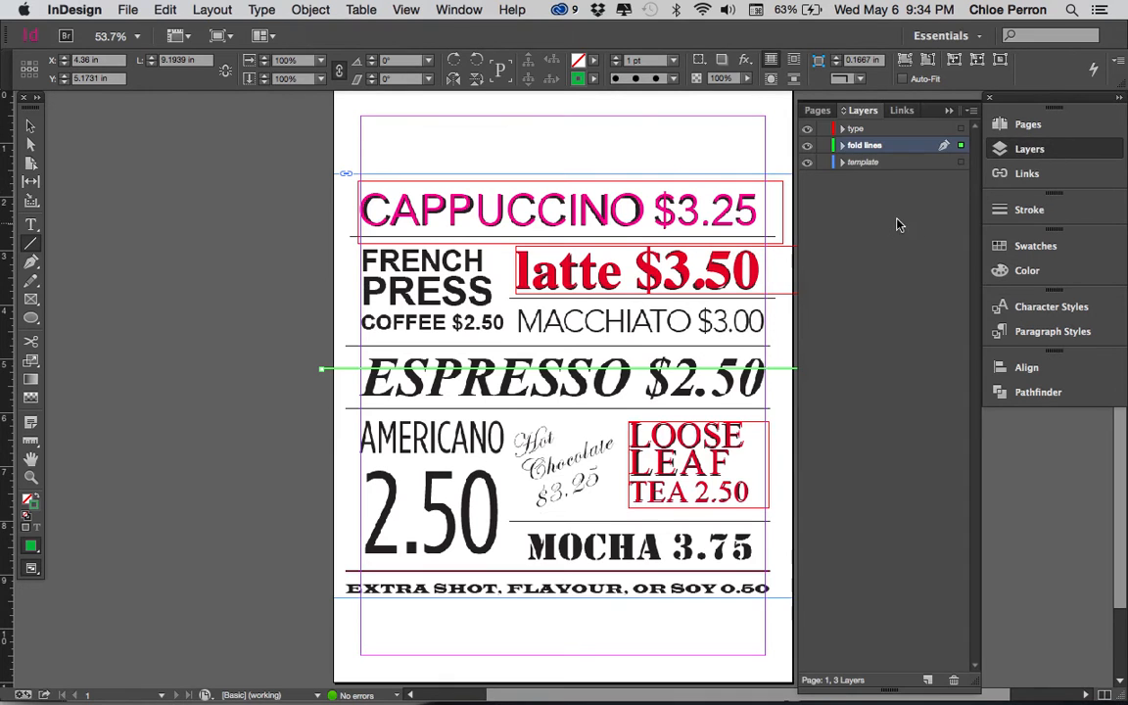
double_click(867, 147)
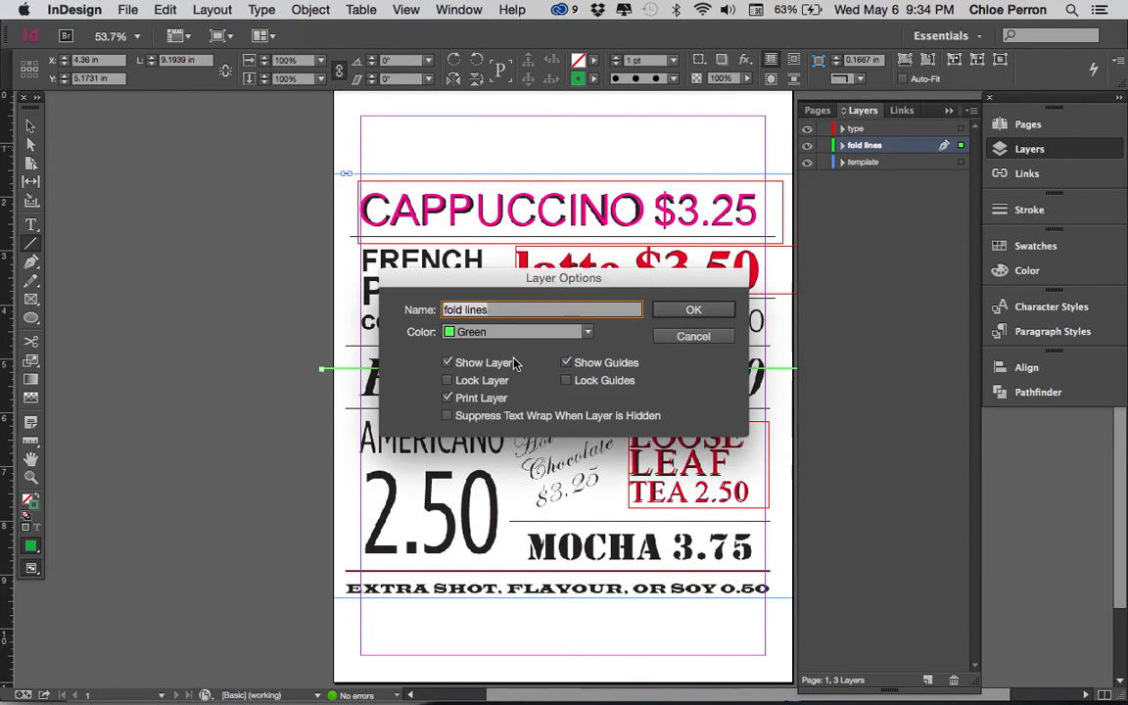
click(447, 398)
click(688, 313)
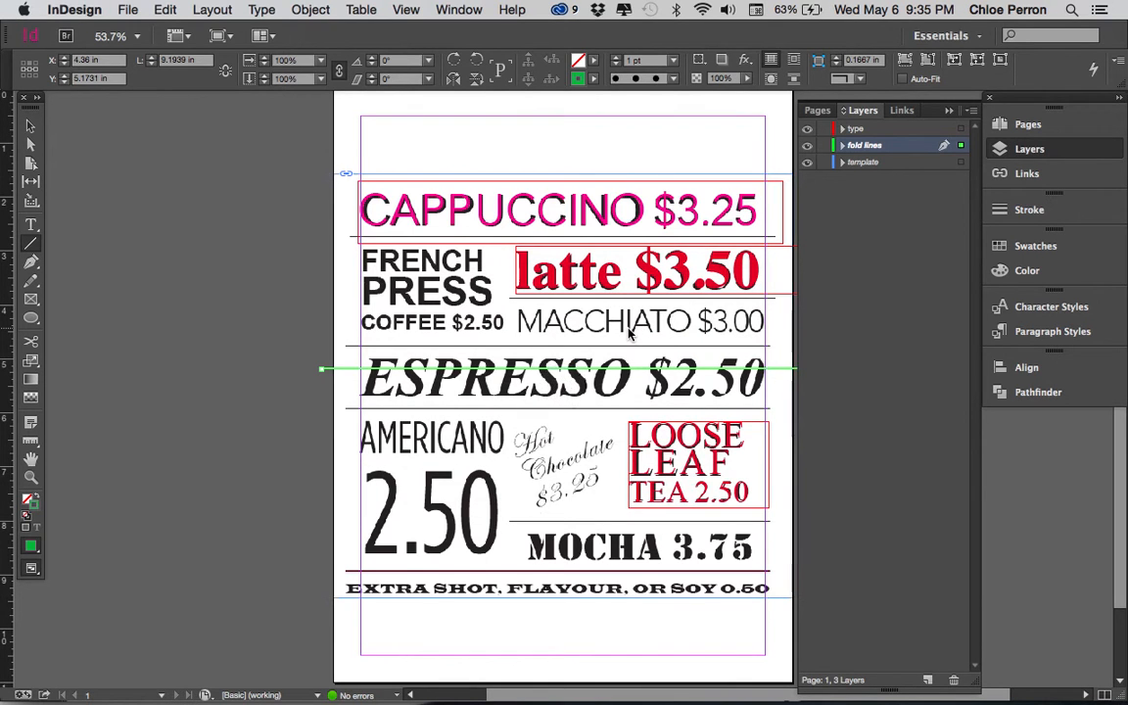
Export the document again as Menu.pdf on the Desktop, replacing the existing file and keeping the current PDF settings.
key(super+e)
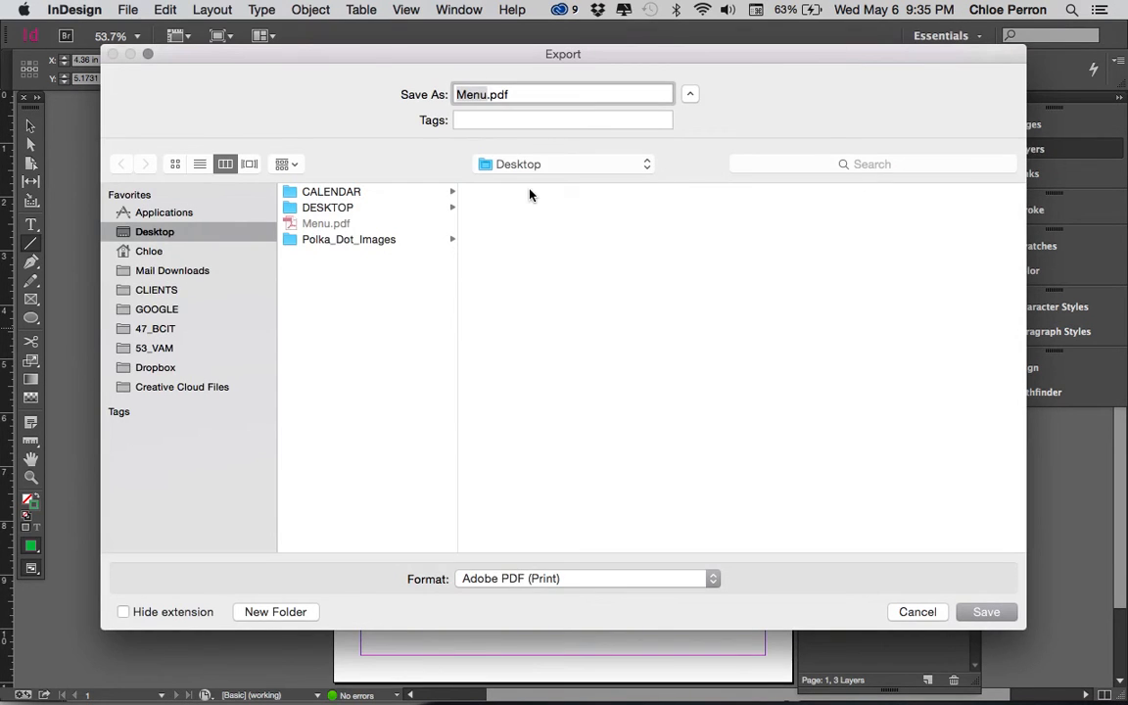
key(Return)
click(704, 176)
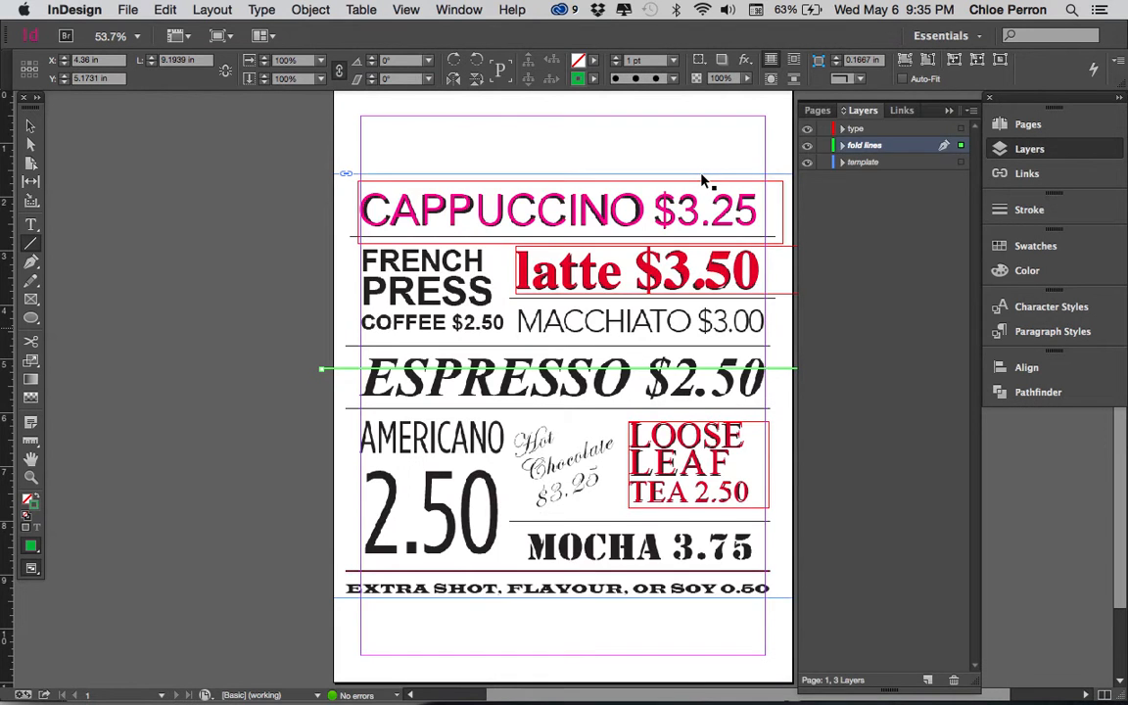
key(Return)
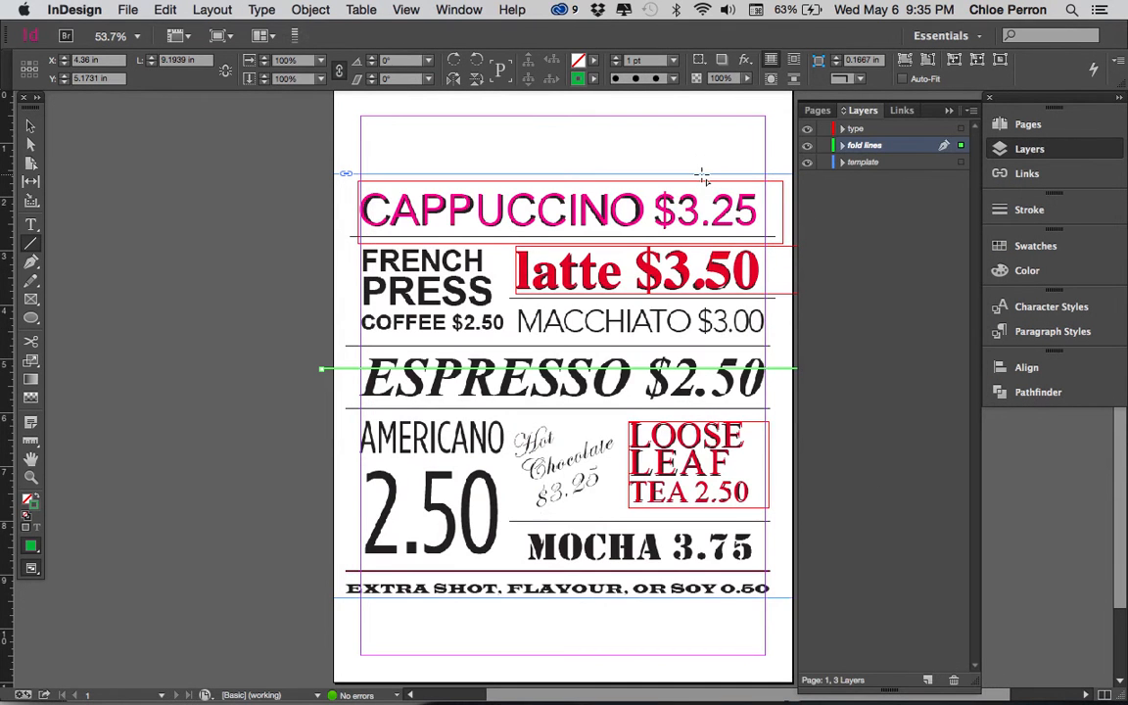